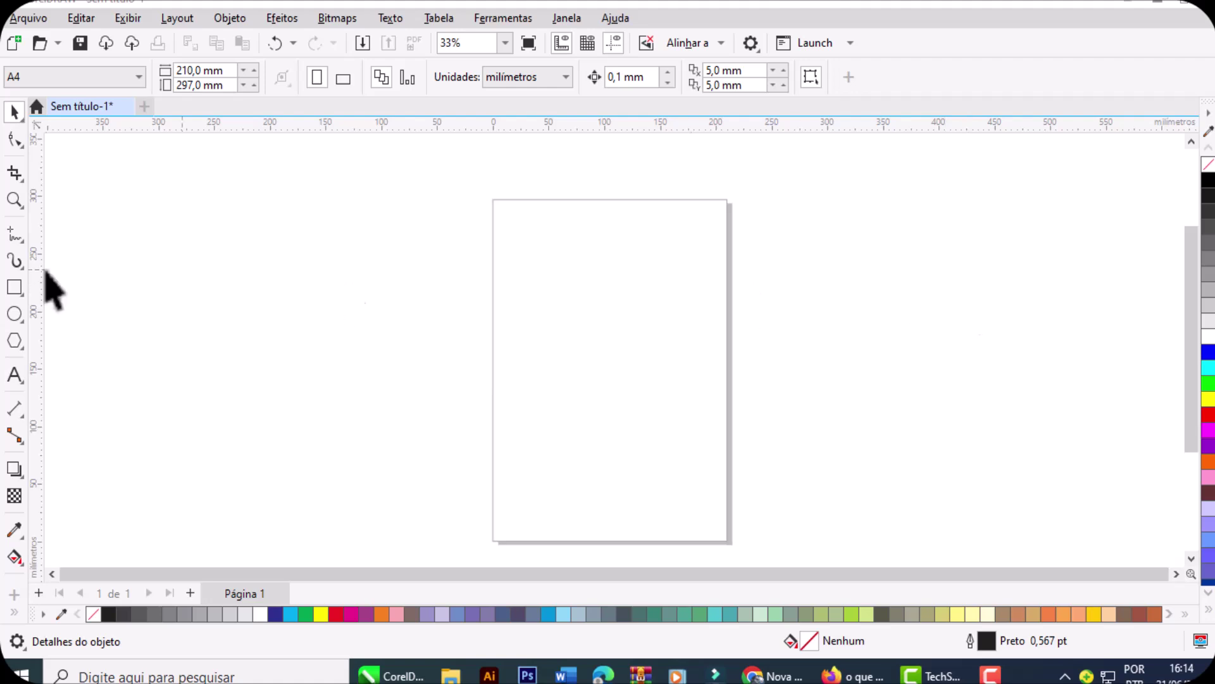
Step: Draw a rectangle about 128 × 133 mm on the page and a circle about 78 mm across, centred over the rectangle's right side
left_click(15, 289)
left_click_drag(521, 284, 665, 436)
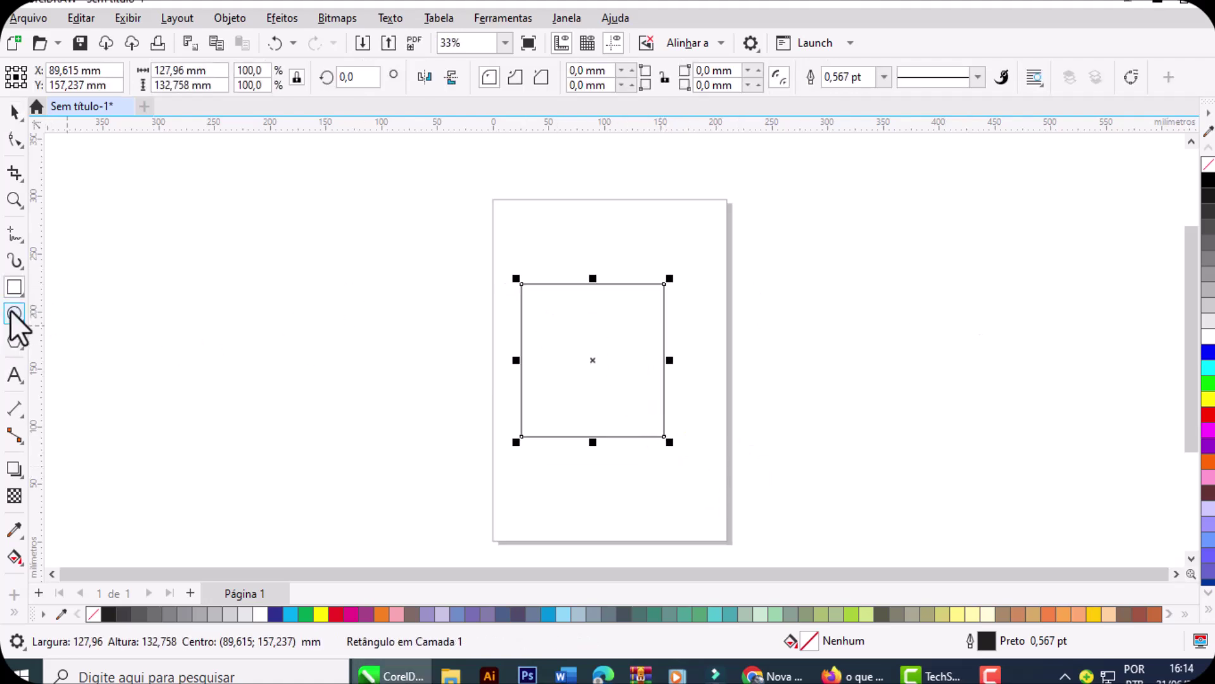
left_click(14, 313)
left_click_drag(591, 353, 638, 302)
left_click(14, 113)
left_click_drag(589, 352, 664, 368)
Step: Add the text B inside the rectangle, enlarge it to about 274 pt and make it bold
left_click(14, 375)
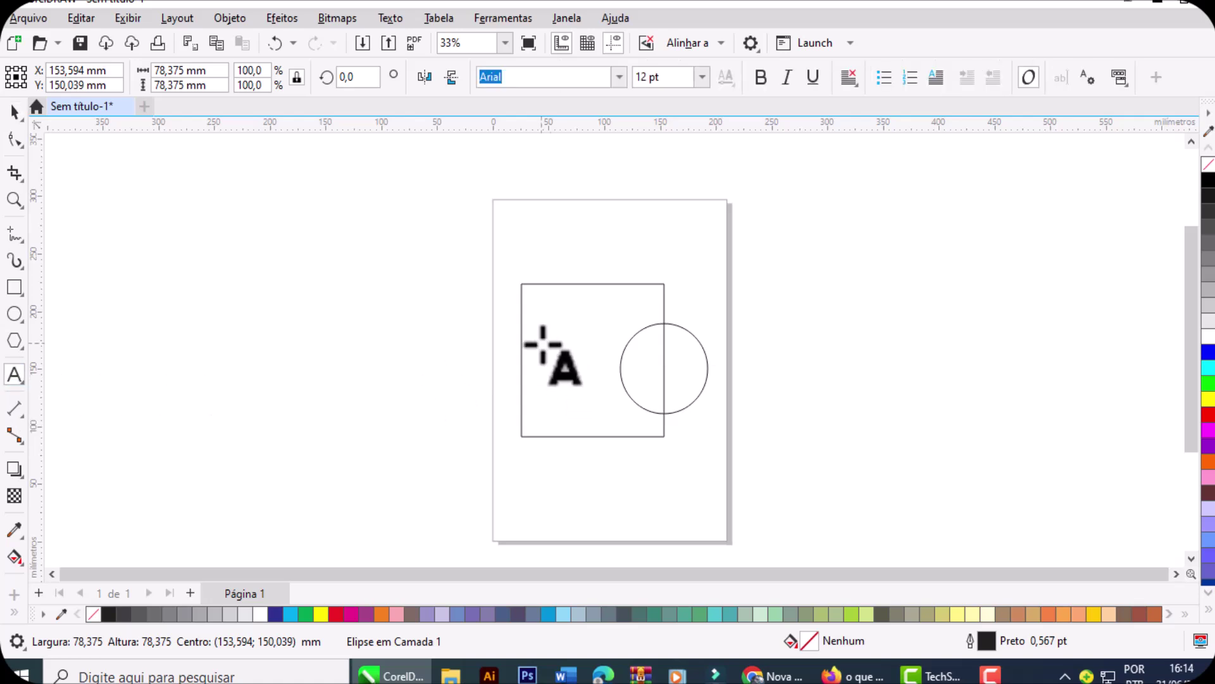
left_click(541, 342)
key("Escape")
left_click(14, 114)
left_click_drag(556, 355, 618, 380)
left_click(761, 77)
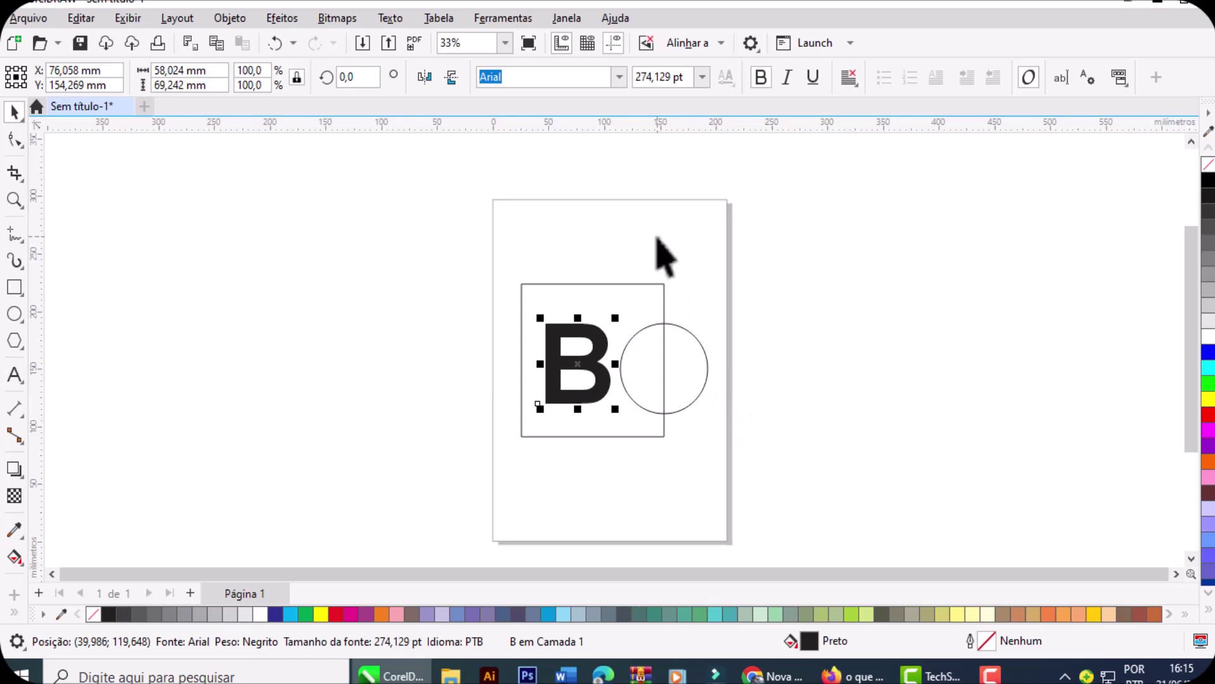
Step: Centre the rectangle, the circle and the letter B individually on the page
left_click(652, 280)
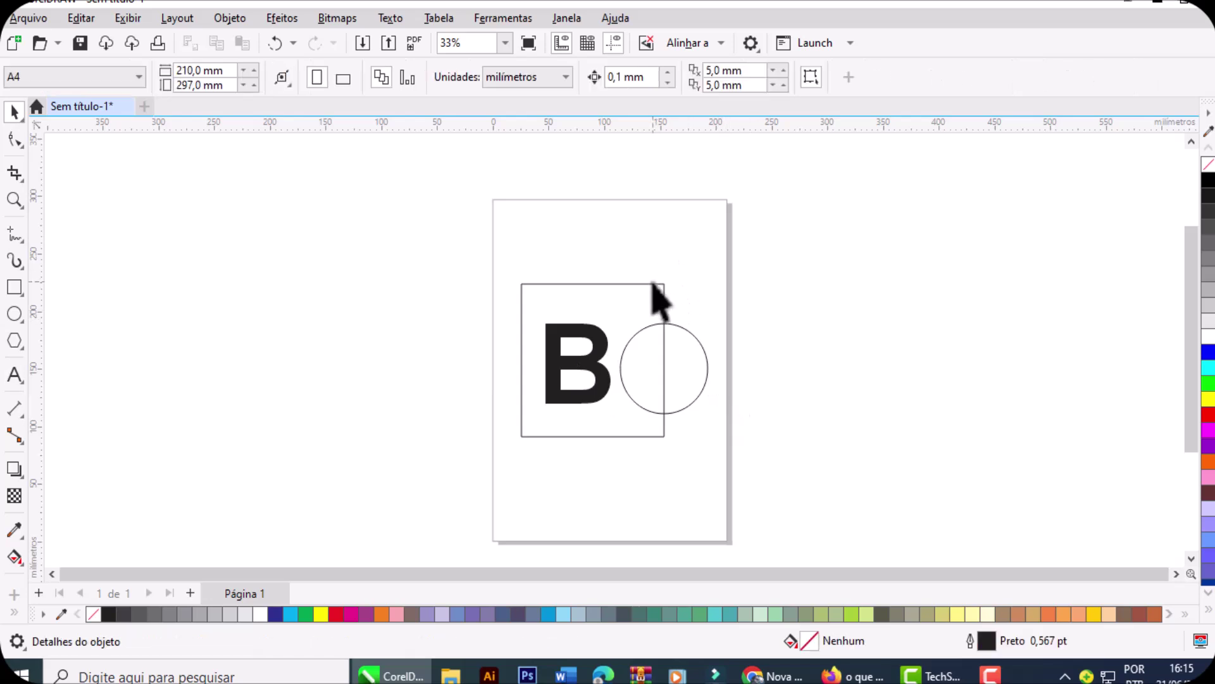
left_click(615, 285)
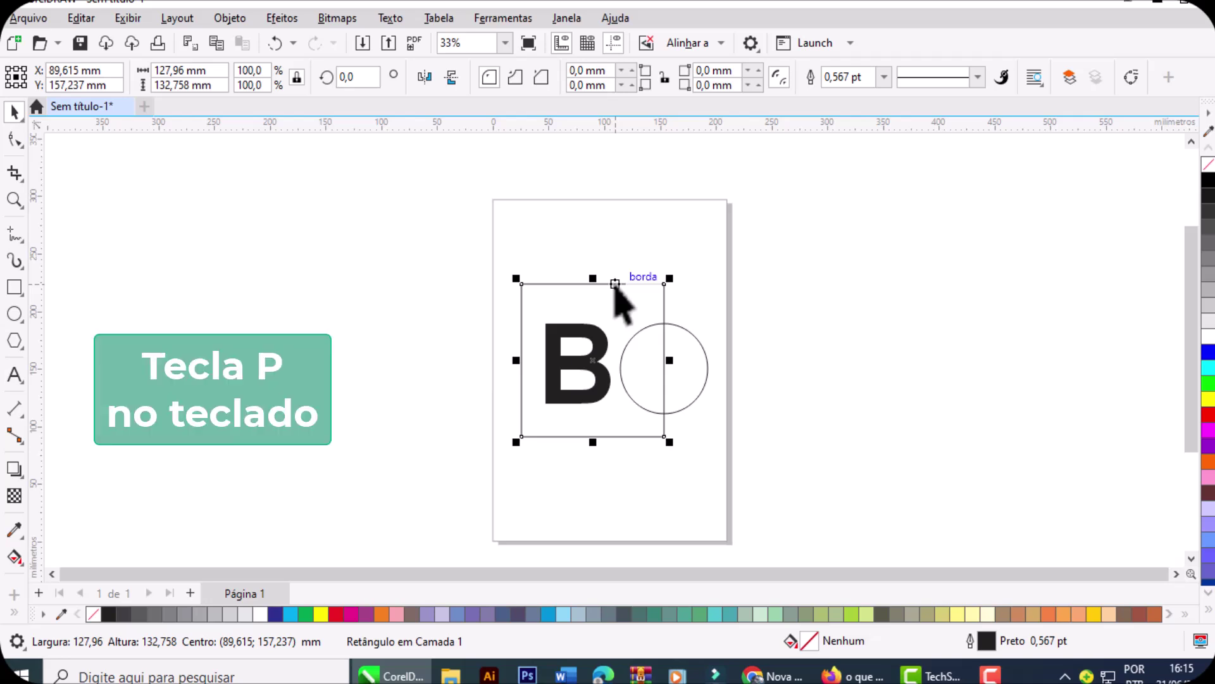
key("p")
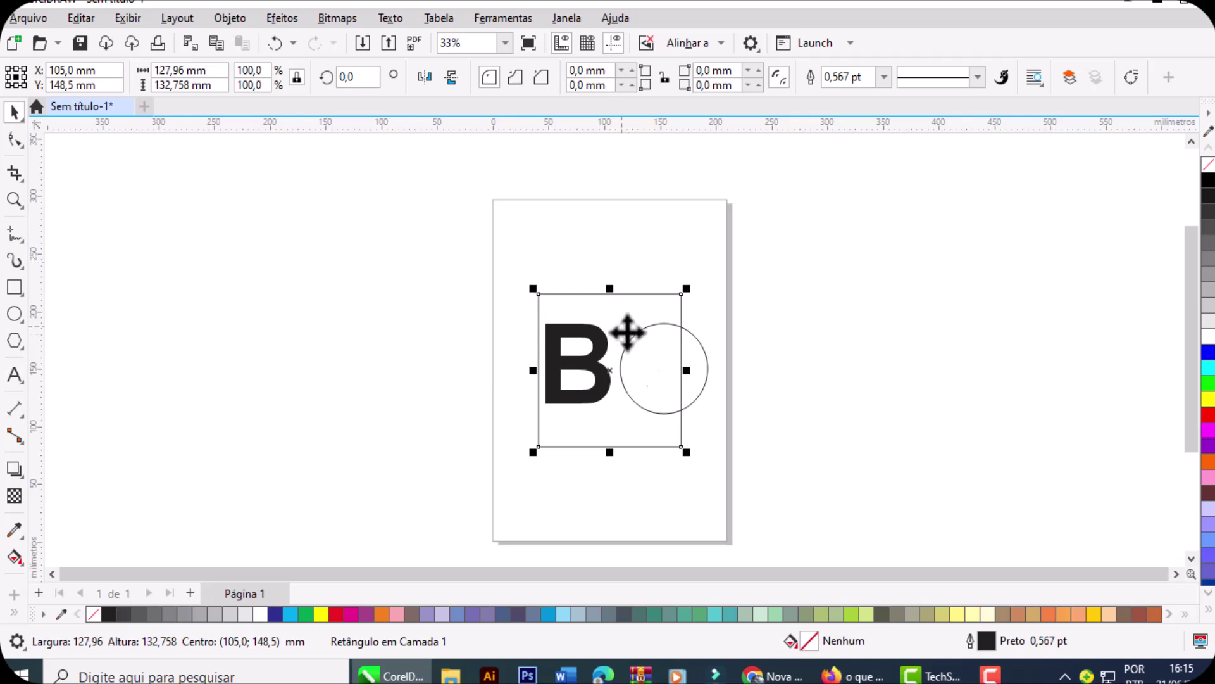
left_click(710, 353)
left_click(702, 348)
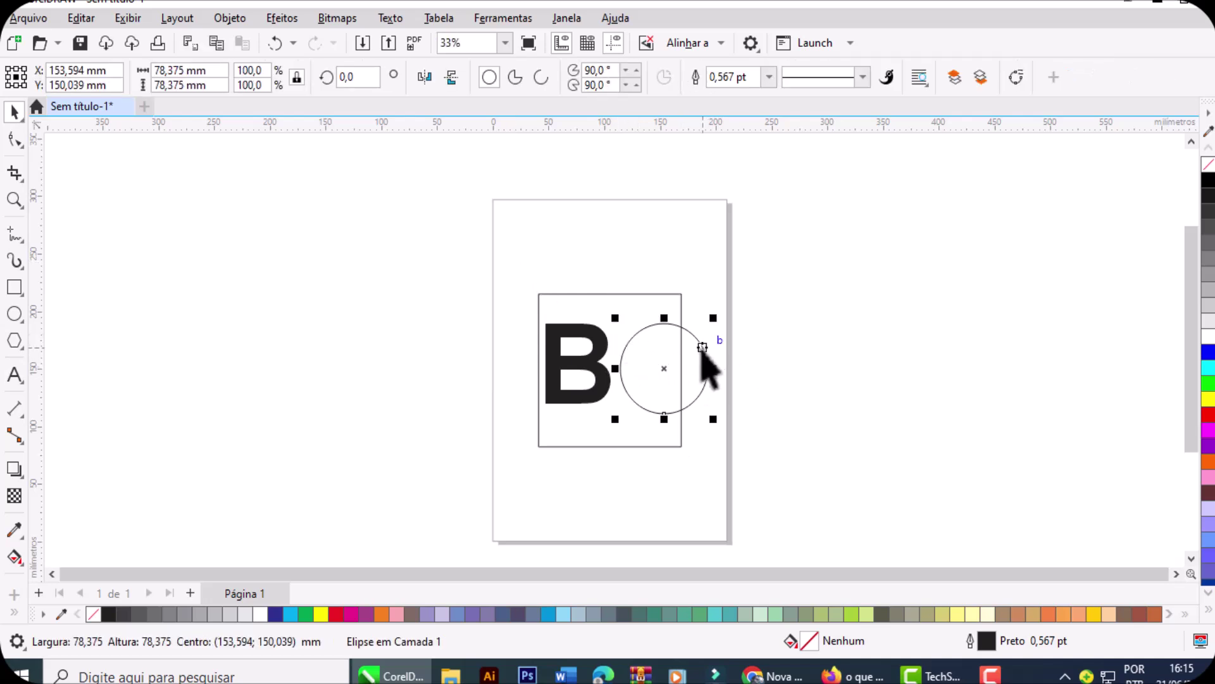
key("p")
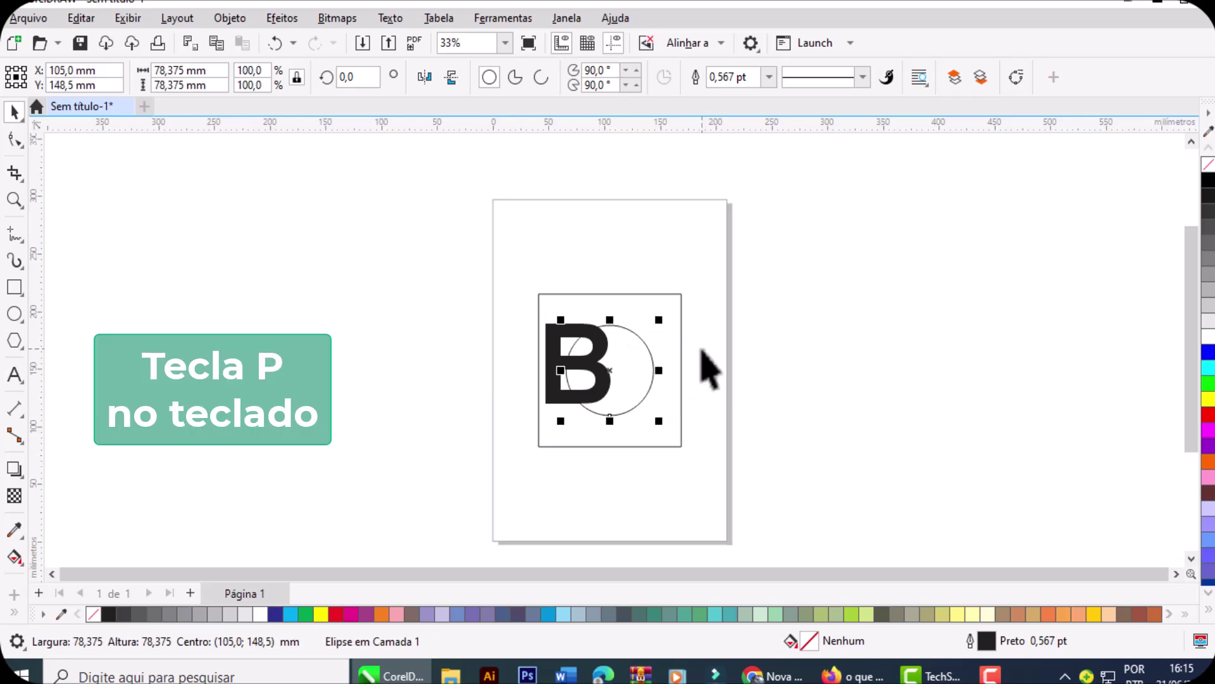
left_click(552, 331)
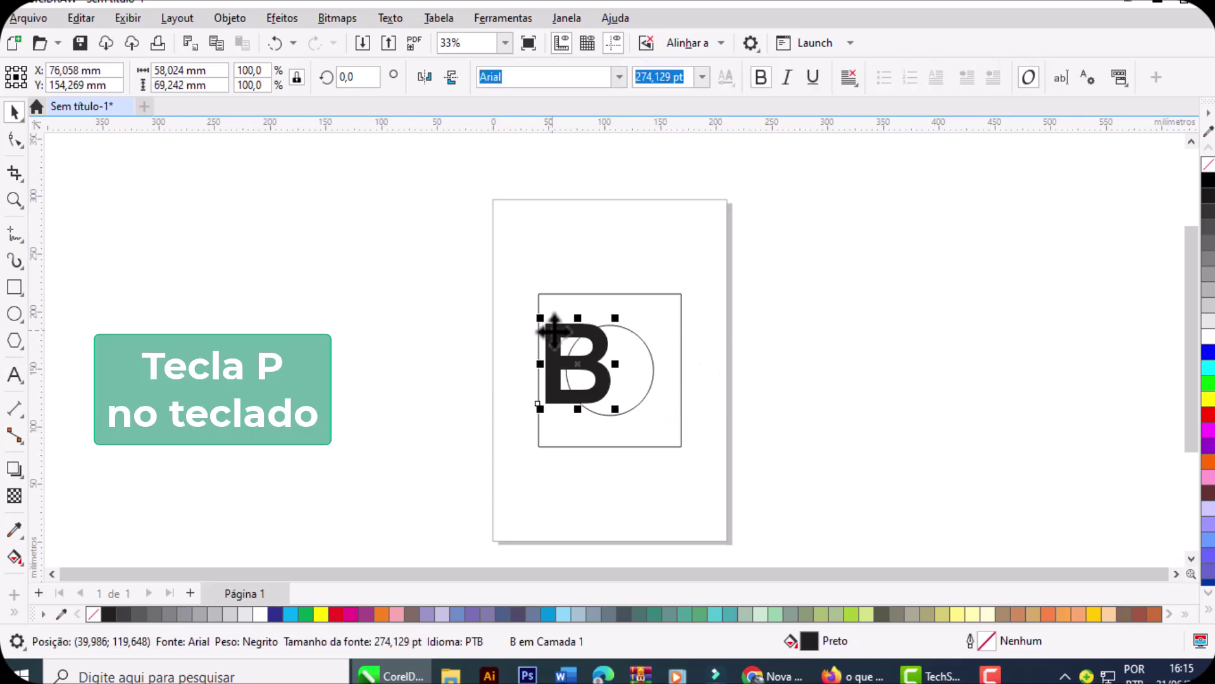
key("p")
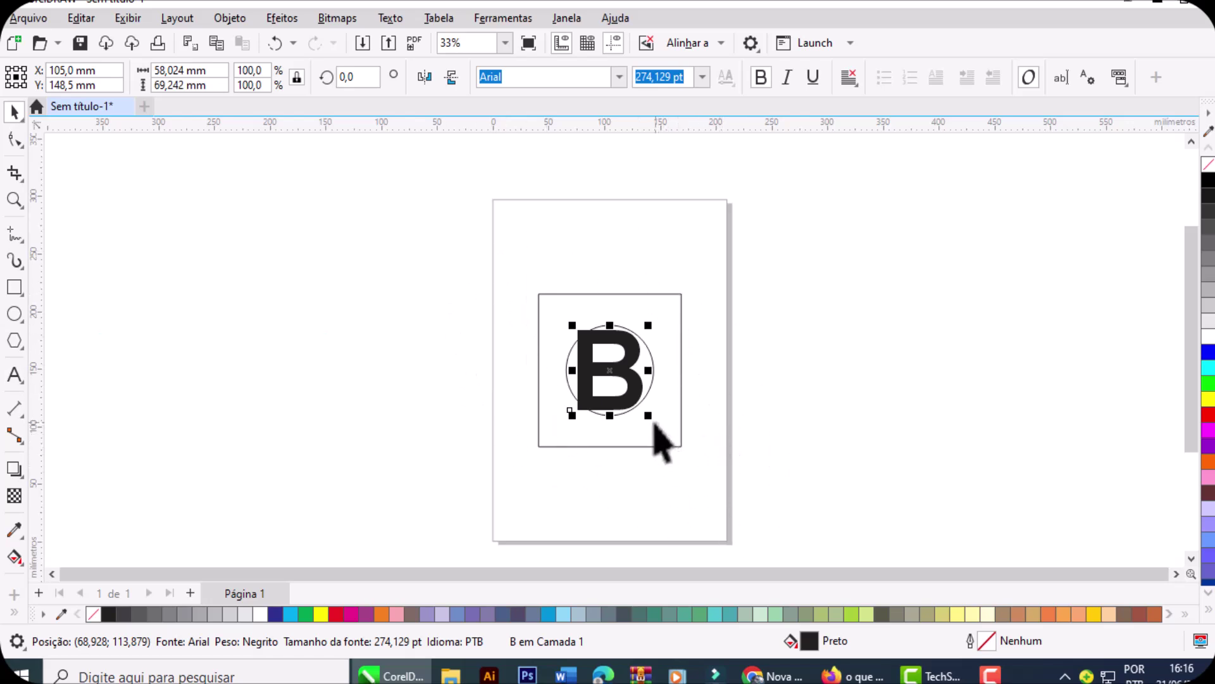
Step: Shrink the letter B to about 219 pt and enlarge the circle to about 97 mm, both scaled from their centres
left_click_drag(652, 419, 640, 408)
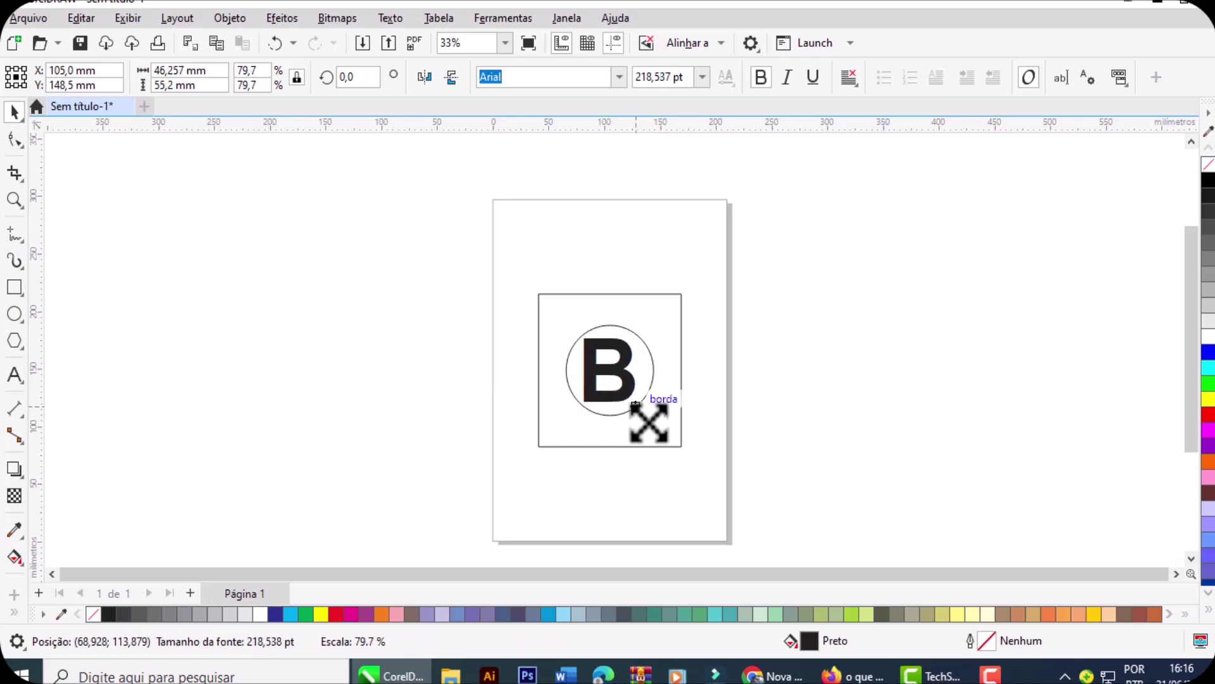
left_click(651, 353)
left_click_drag(659, 320, 669, 307)
Step: Fill the rectangle with red and the circle with white
left_click(682, 380)
left_click(682, 379)
left_click(1209, 414)
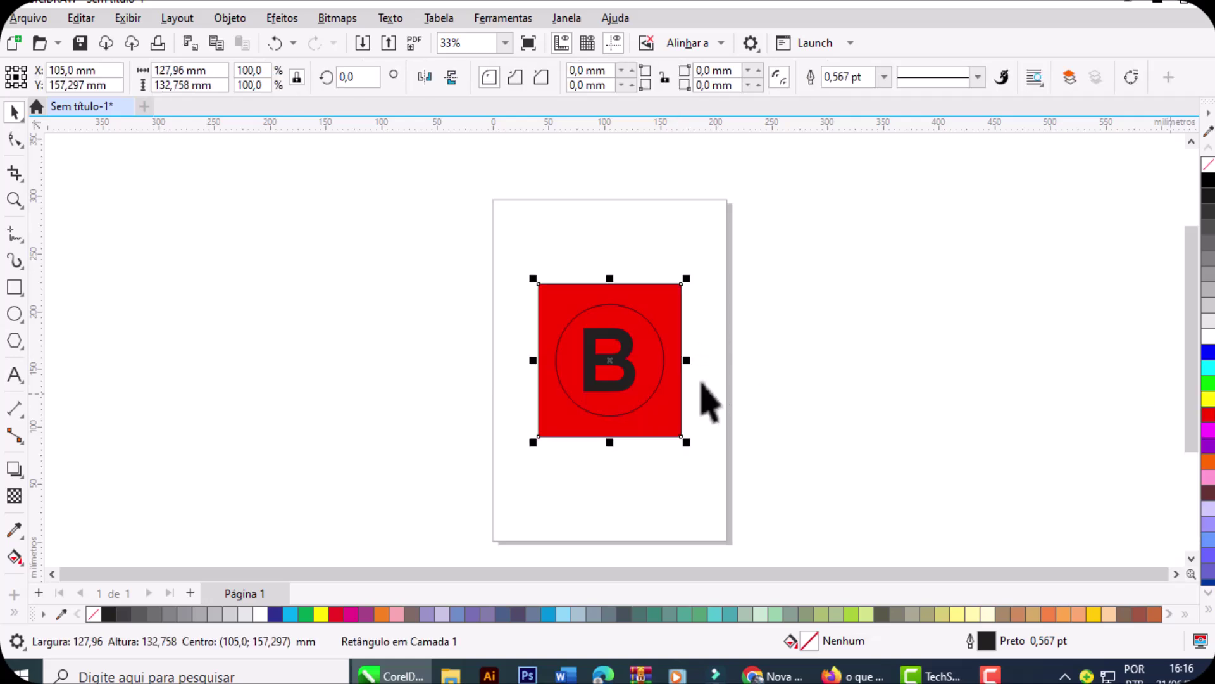
left_click(658, 336)
left_click(1208, 399)
left_click(1209, 336)
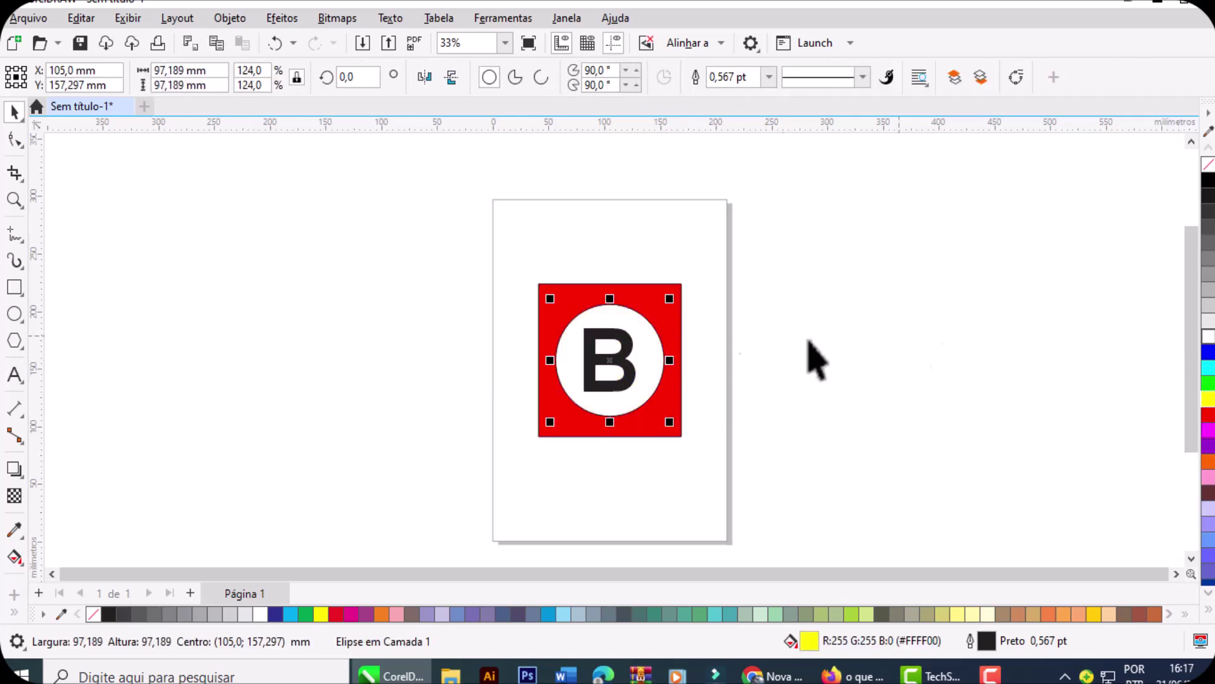
Step: Remove the outlines from the red rectangle and the white circle
left_click(619, 373)
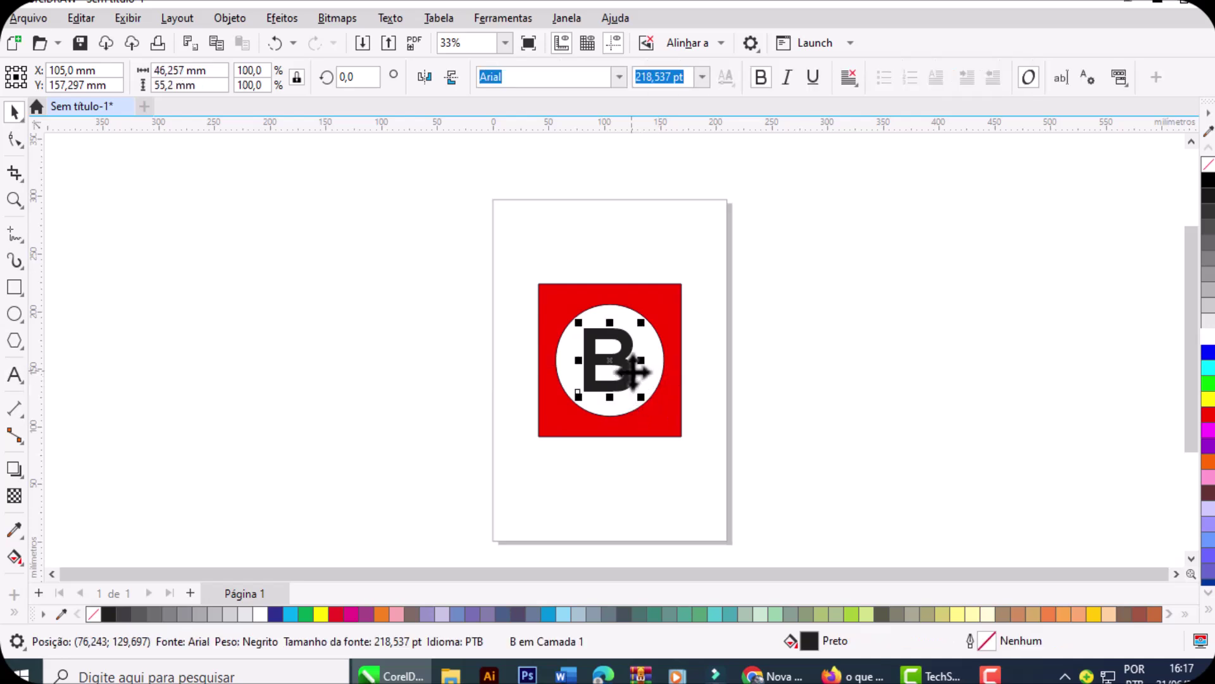
left_click(672, 342)
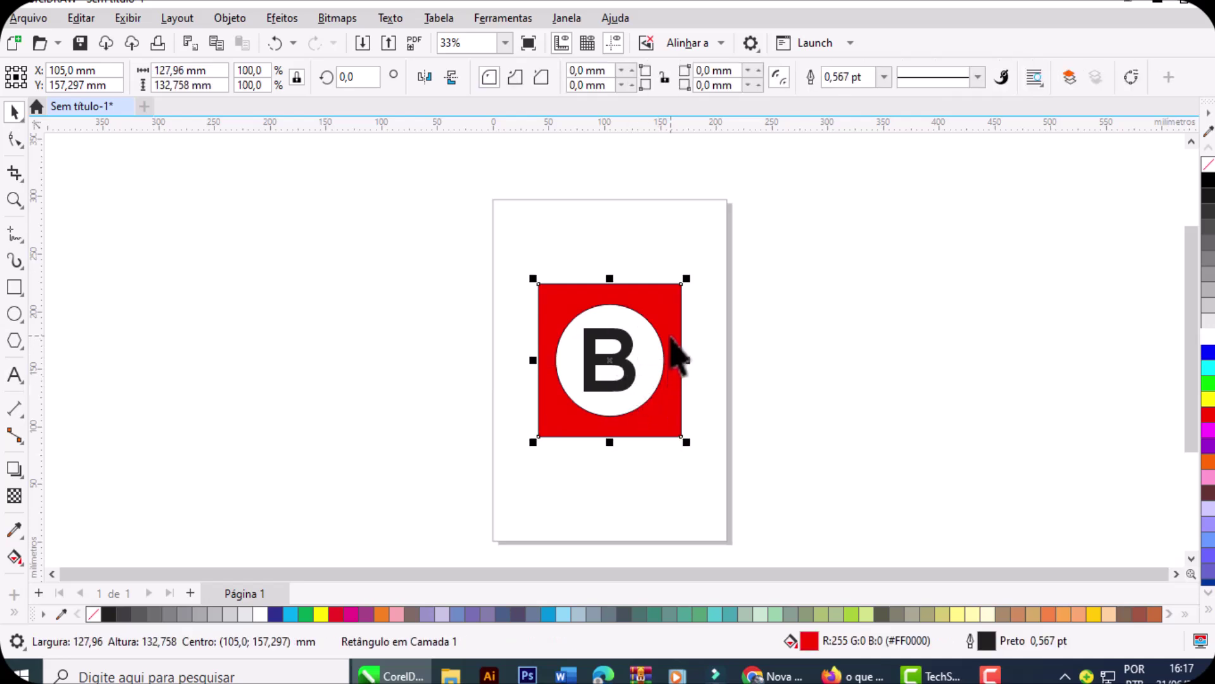
right_click(94, 614)
left_click(646, 341)
right_click(95, 612)
left_click(704, 450)
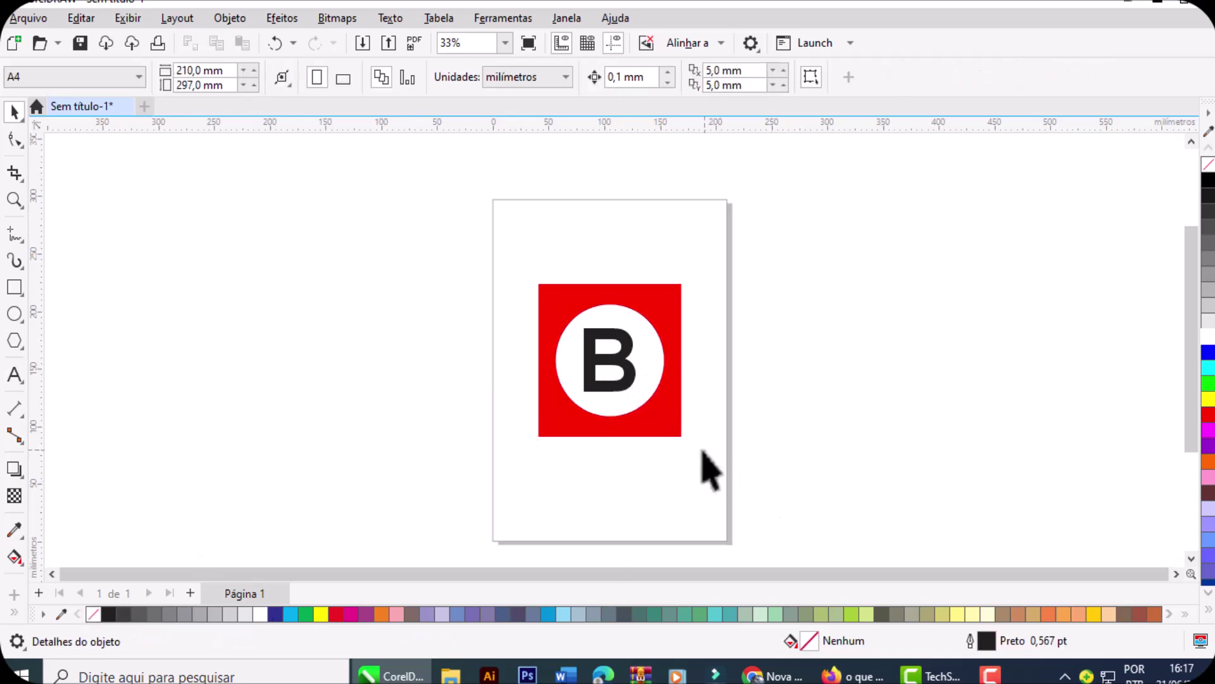
Step: Move the letter B off the page to the right and the circle over the rectangle's lower-right corner
left_click_drag(618, 388, 794, 361)
left_click(630, 396)
left_click_drag(621, 388, 712, 446)
left_click_drag(509, 264, 821, 507)
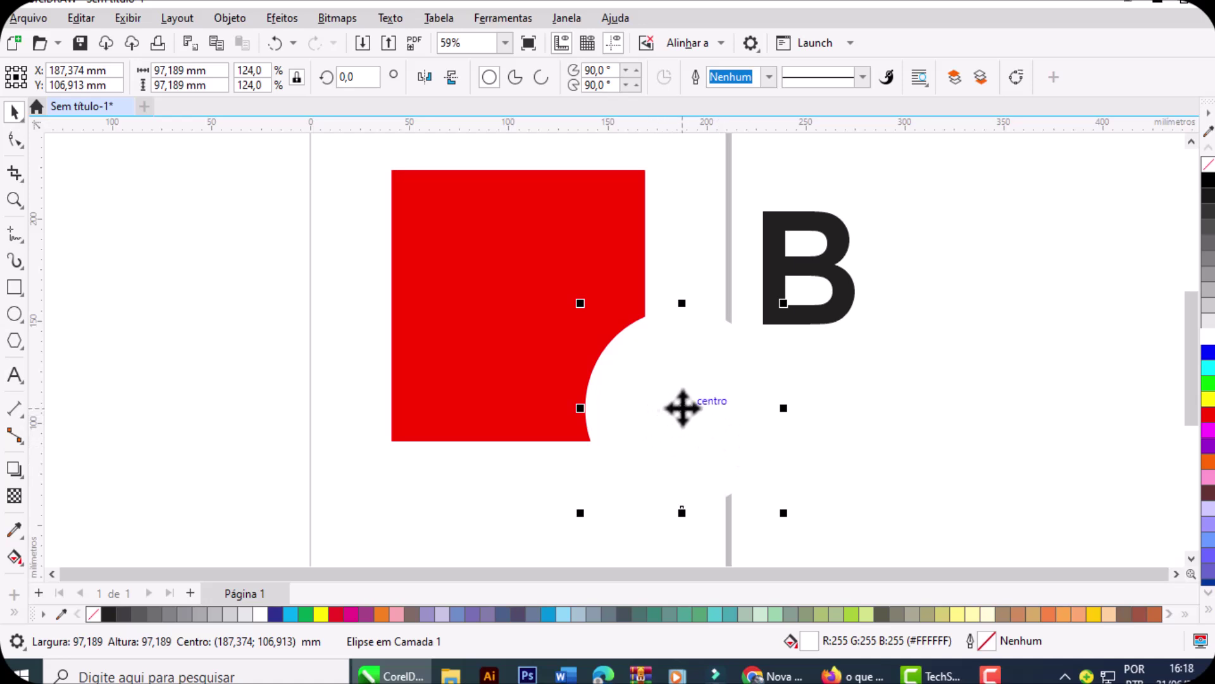
Step: Snap the circle and the letter B by their centres onto the red rectangle's centre, and undo both moves
left_click_drag(682, 407, 519, 305)
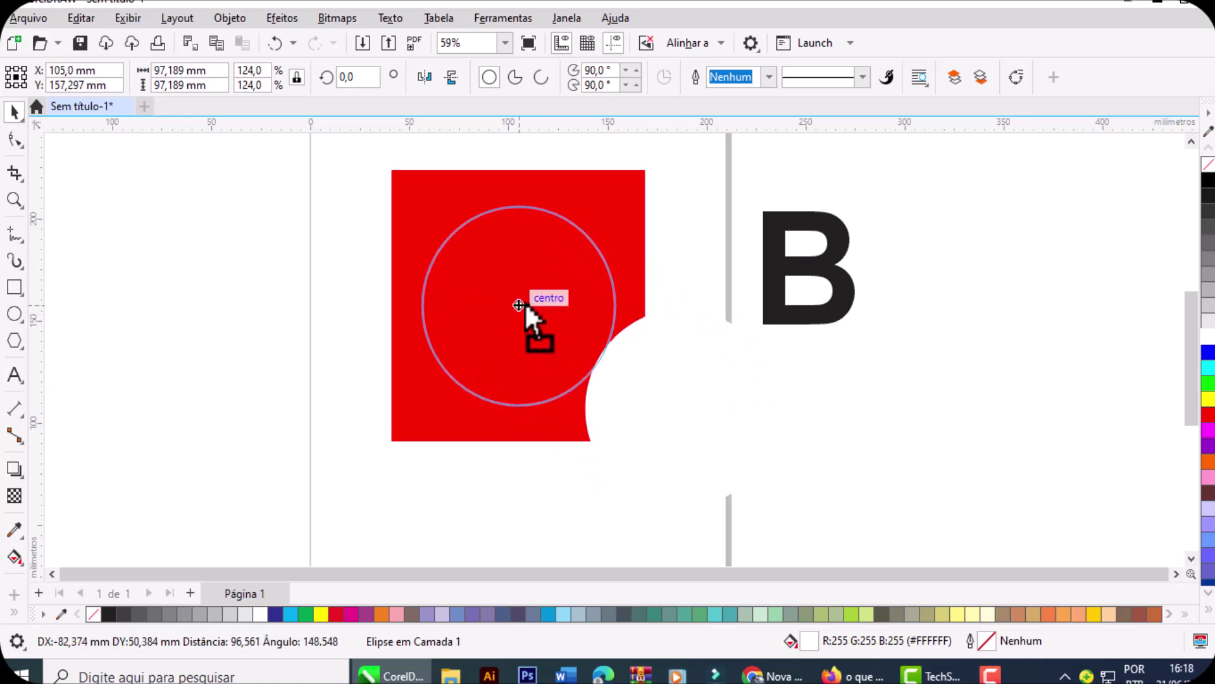
left_click_drag(519, 305, 519, 305)
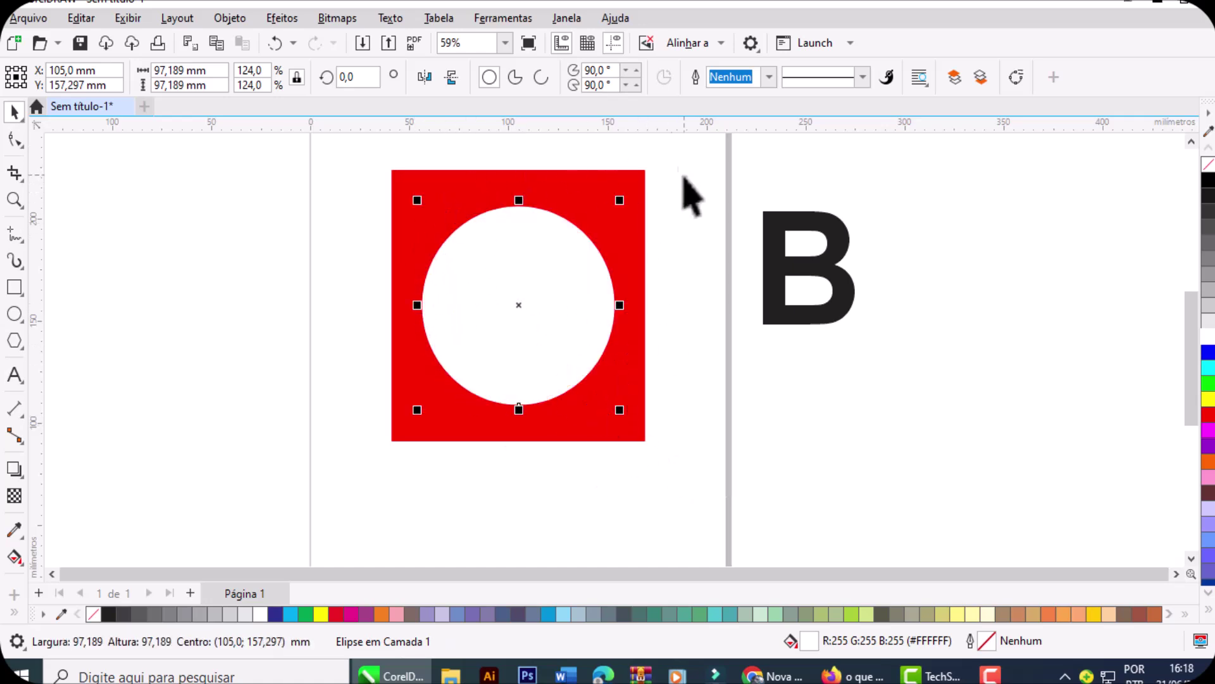
left_click(809, 269)
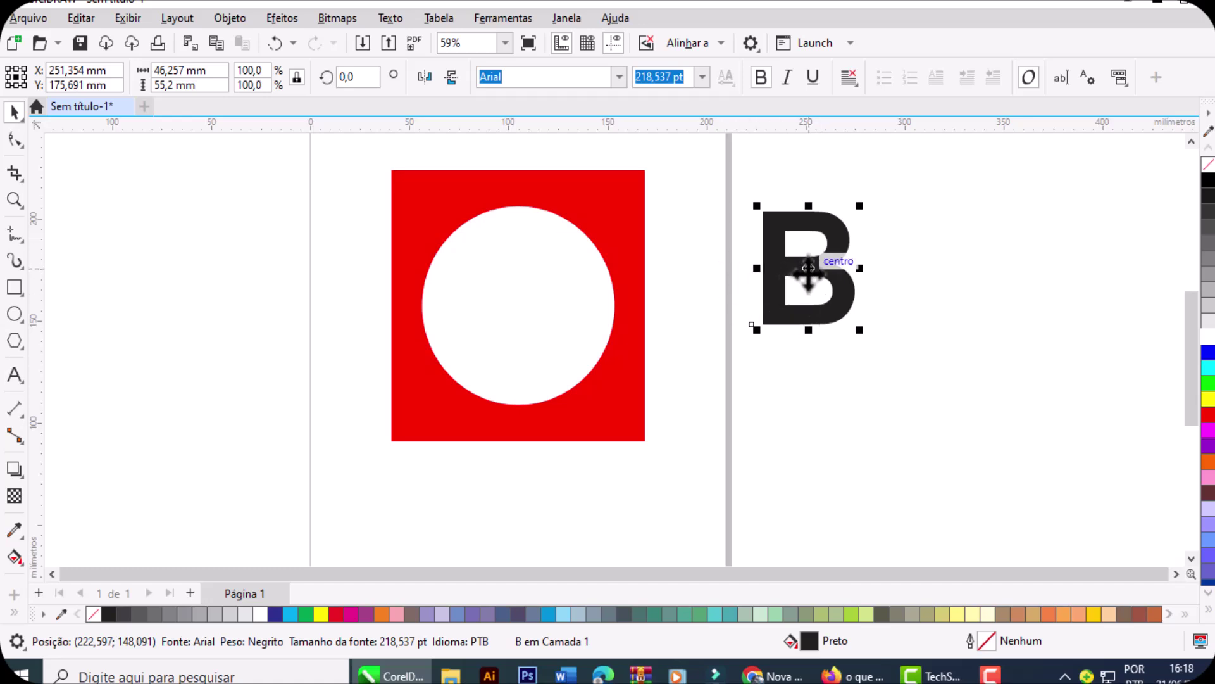
left_click_drag(808, 269, 528, 312)
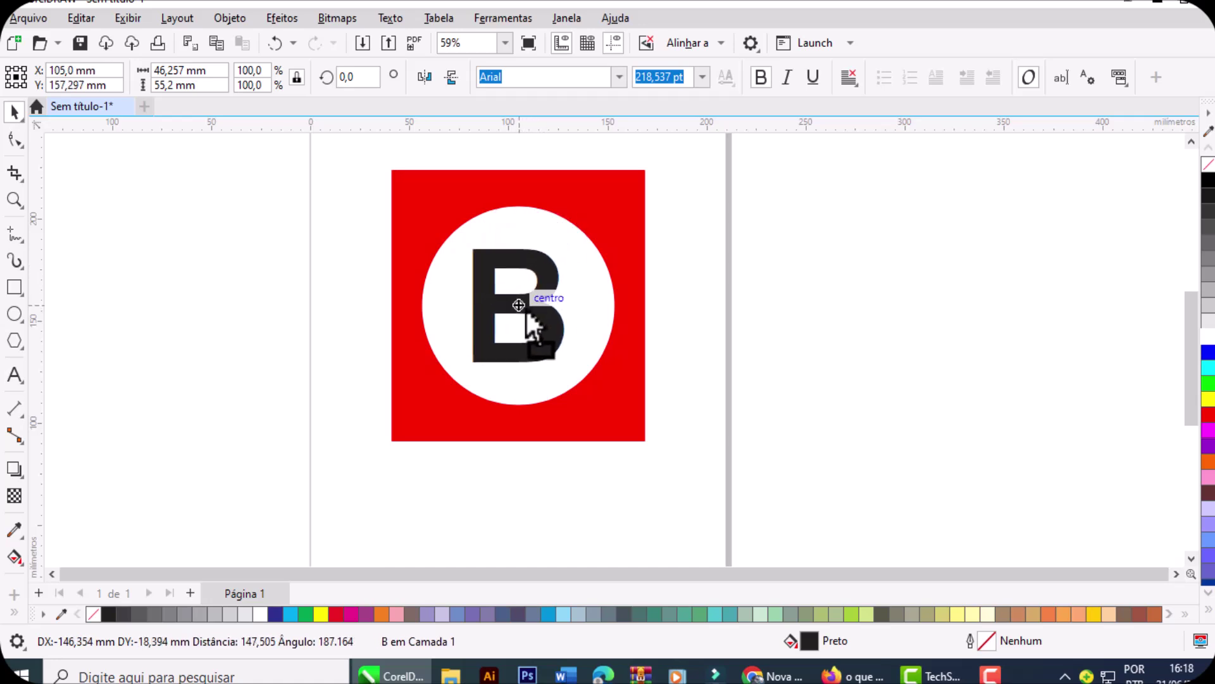
left_click_drag(527, 312, 527, 312)
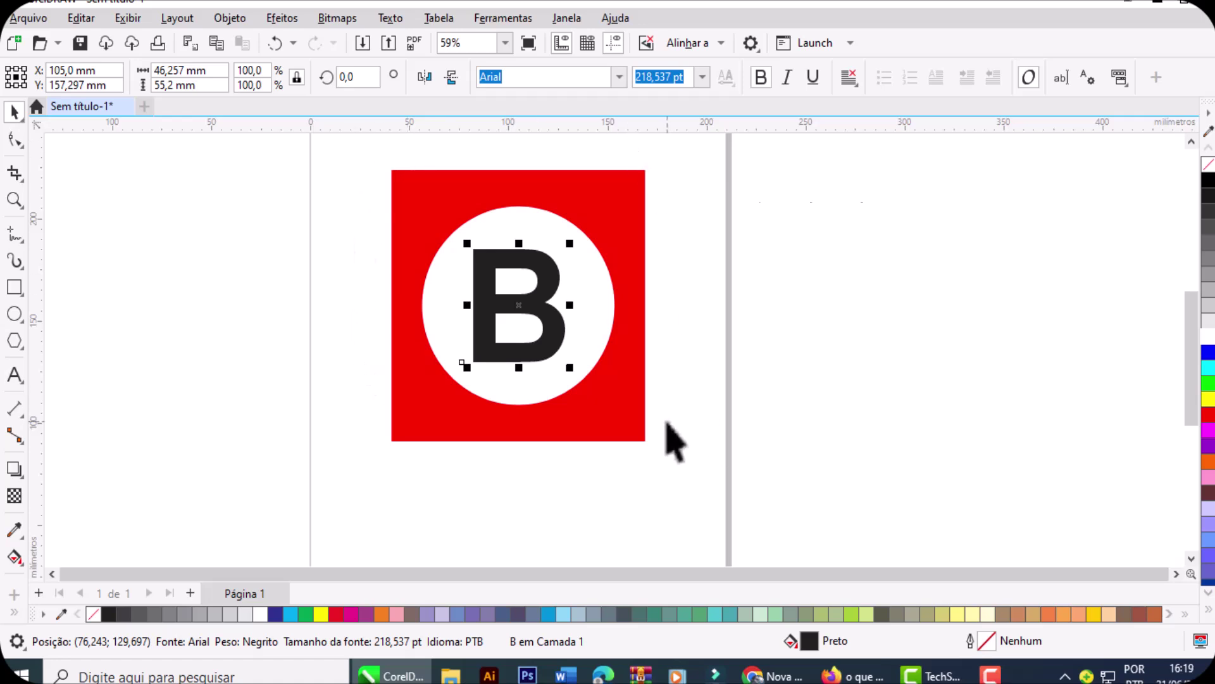
key("ctrl+z")
key("ctrl+z")
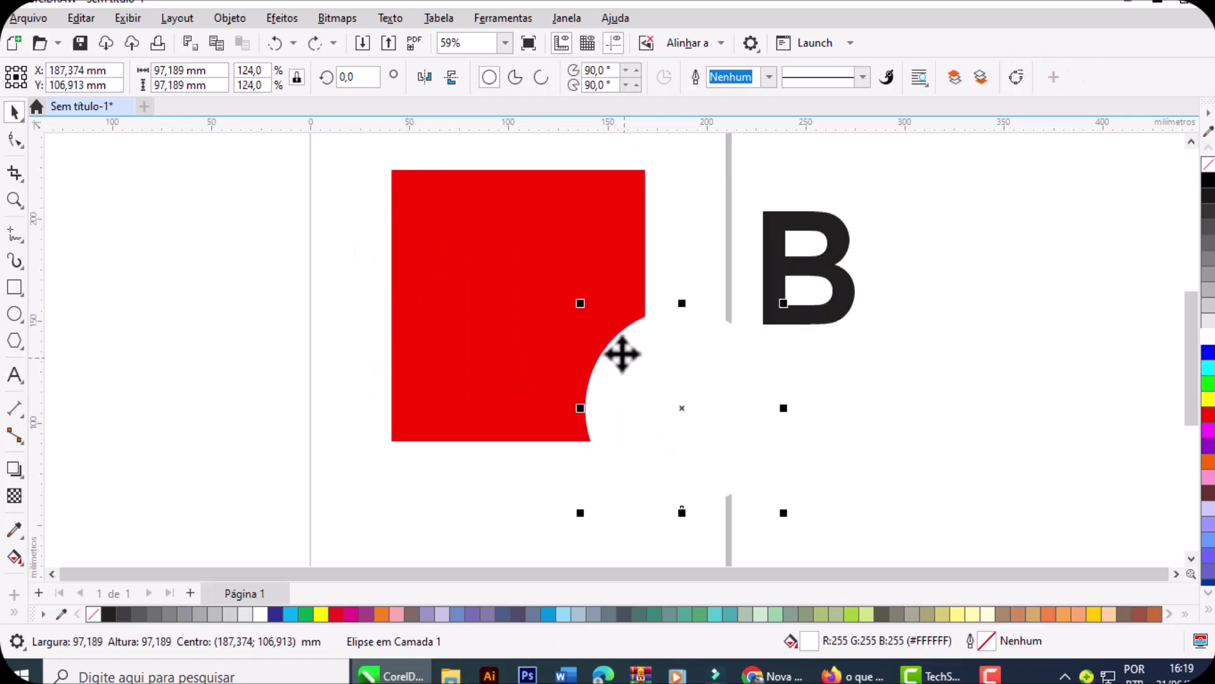
Step: Try to place the circle on the rectangle's centre by an off-centre grab point, and undo the move
left_click_drag(694, 341, 517, 302)
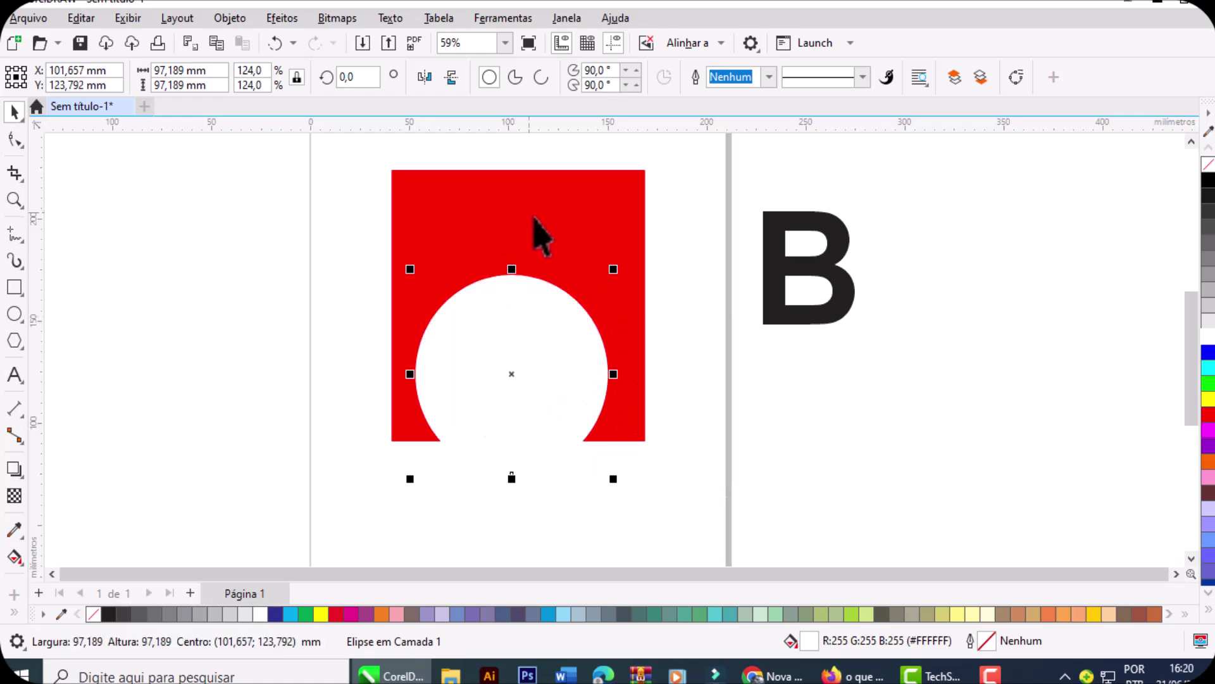
left_click(769, 236)
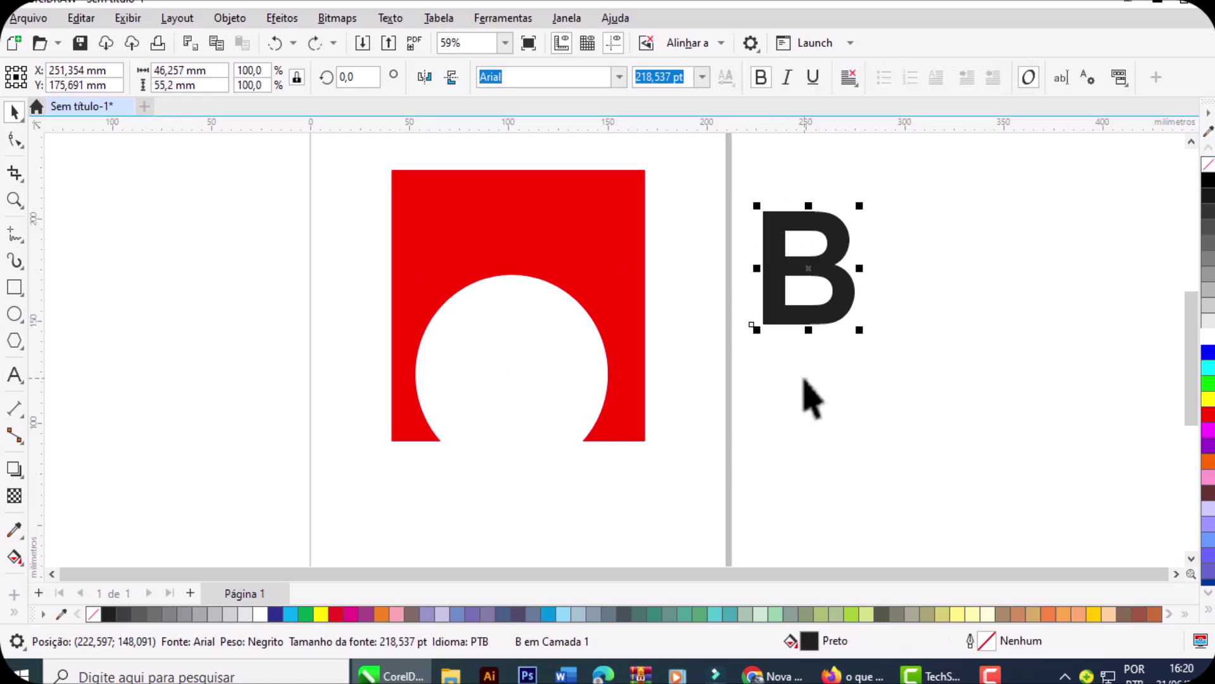
key("ctrl+z")
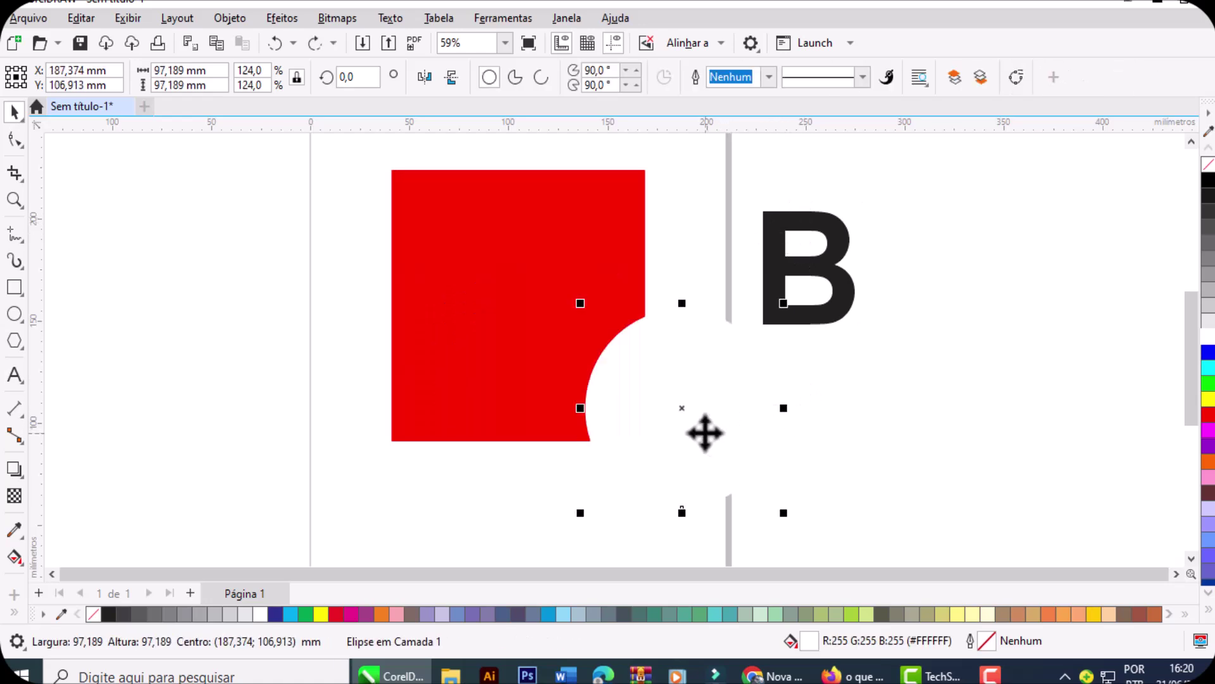
Step: Move the circle by its centre point to the rectangle's centre, and snap the letter B's centre onto it
left_click_drag(684, 410, 518, 304)
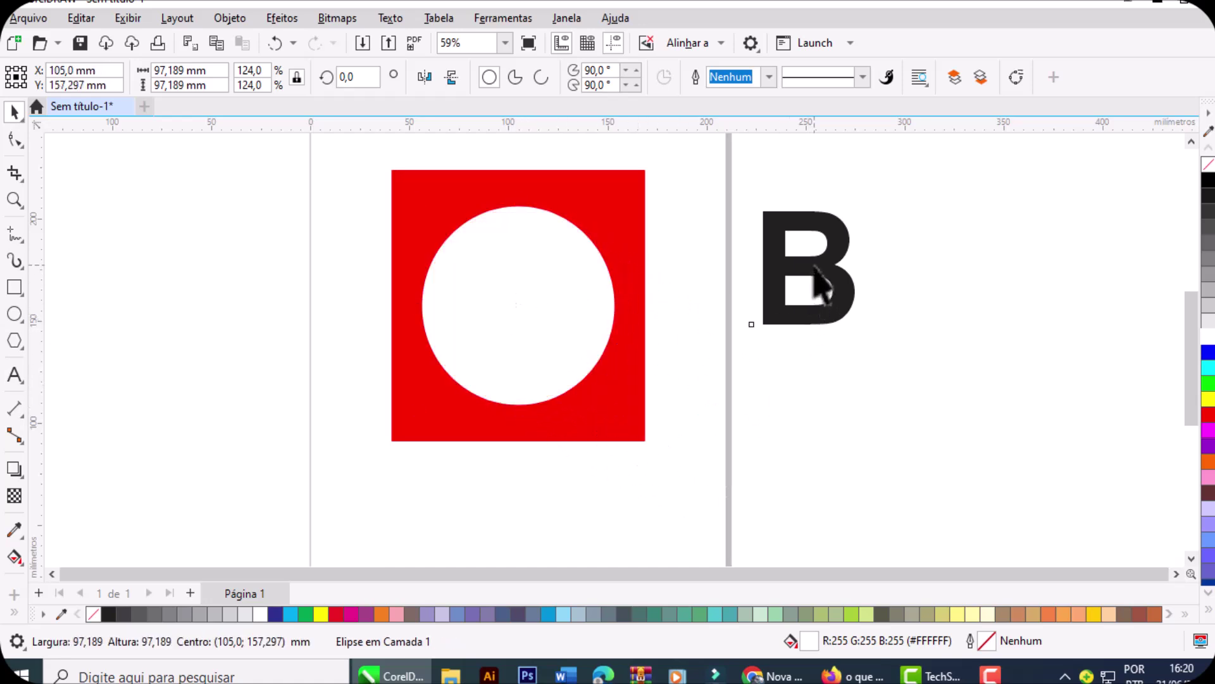
left_click(820, 281)
left_click_drag(808, 269, 521, 307)
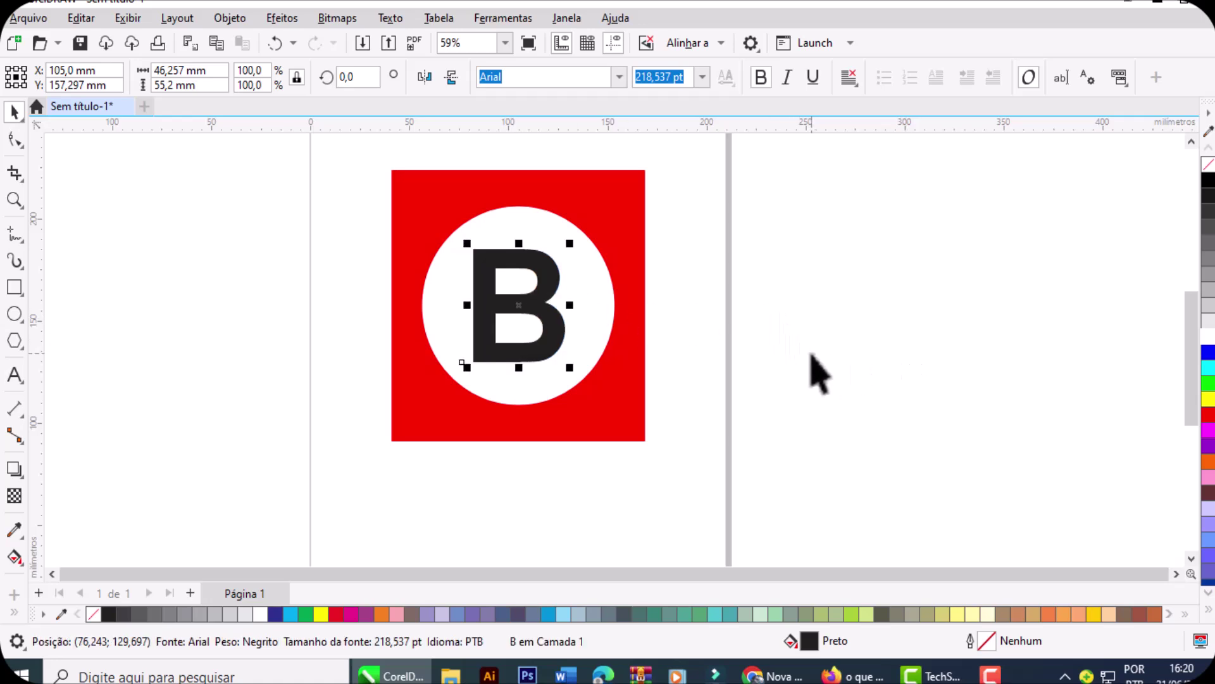
Step: Move the letter B and circle out of the centre, and align all three objects' centres vertically and horizontally with Align and Distribute
left_click_drag(542, 325, 627, 490)
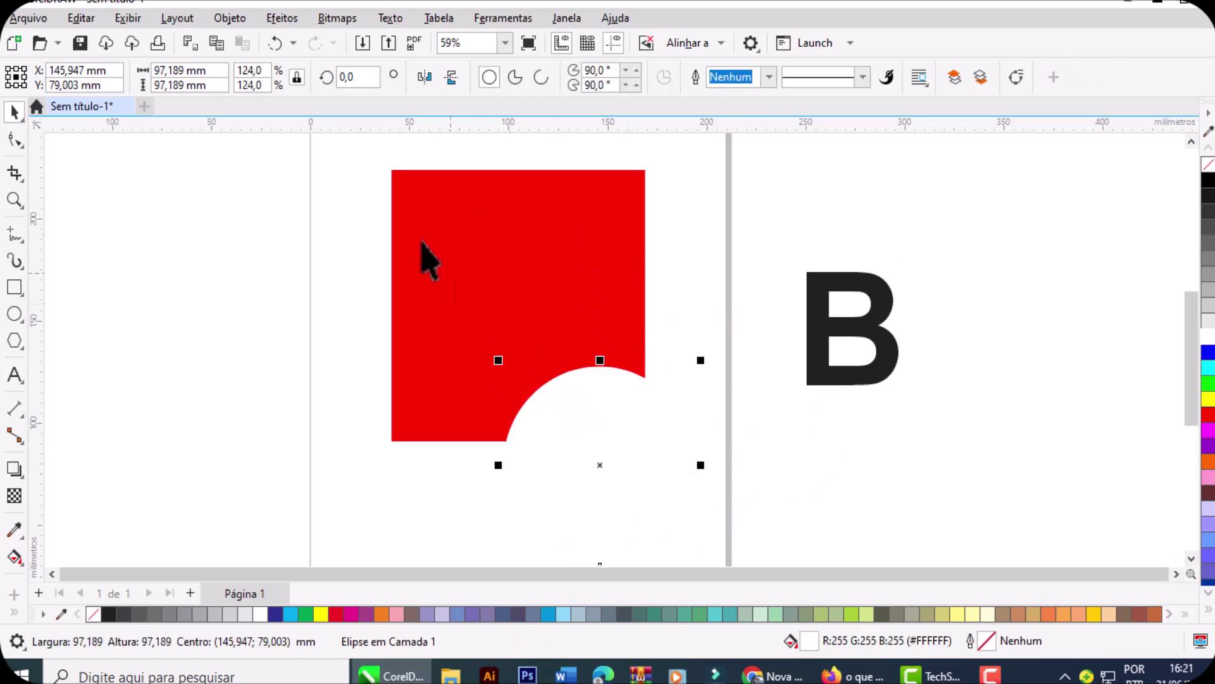
left_click_drag(350, 154, 955, 531)
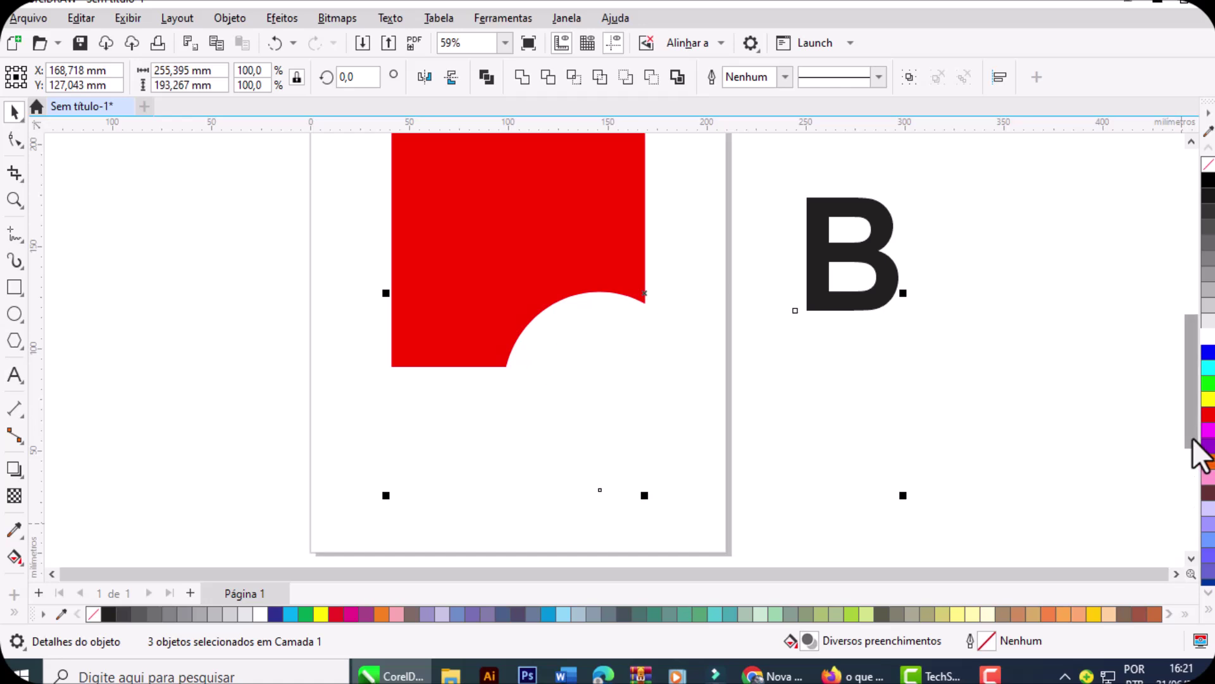
left_click_drag(1193, 446, 1192, 436)
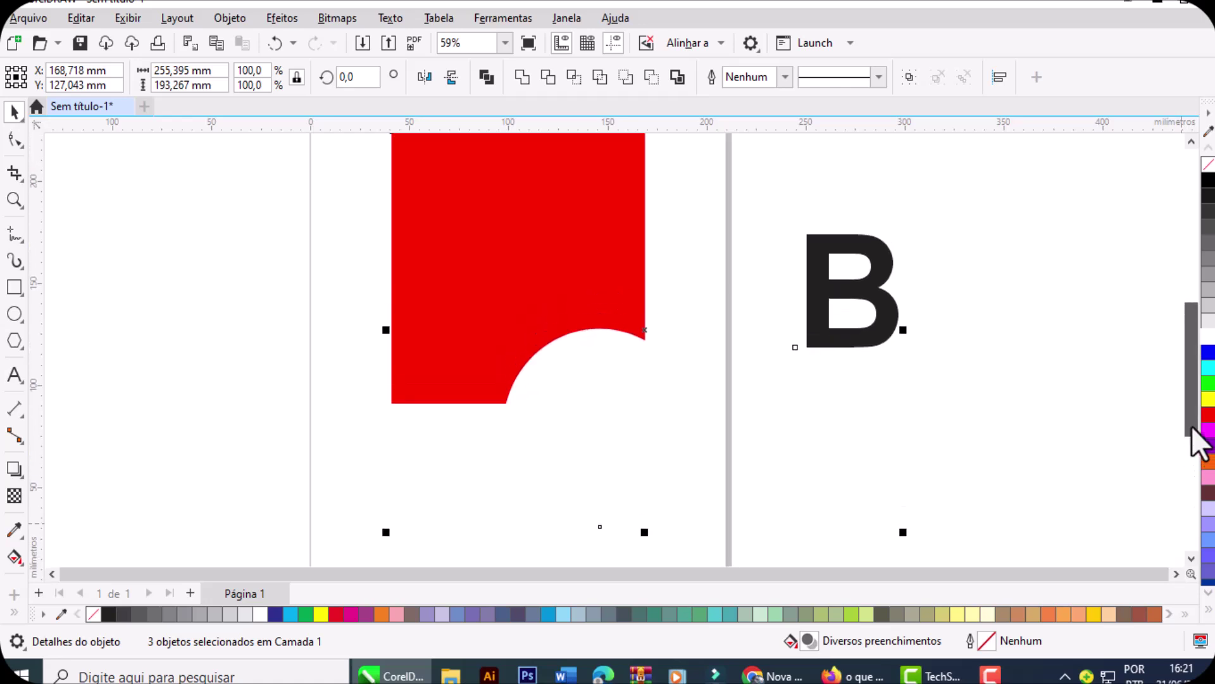
left_click(1000, 78)
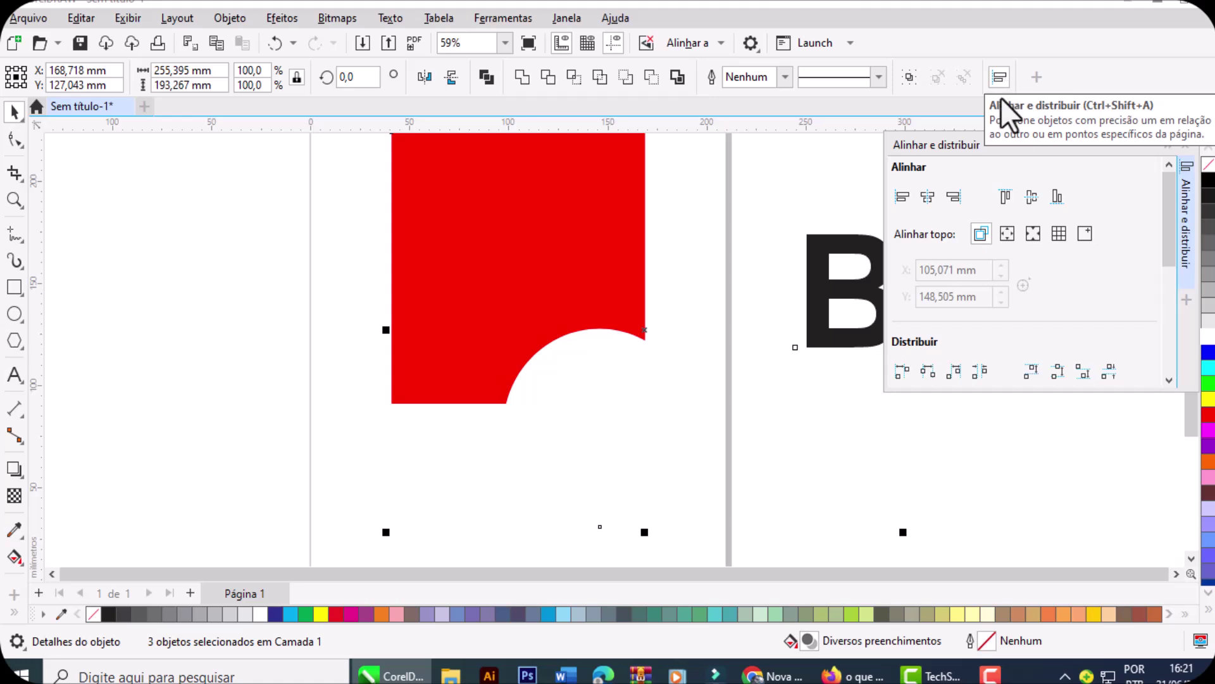
left_click(1031, 196)
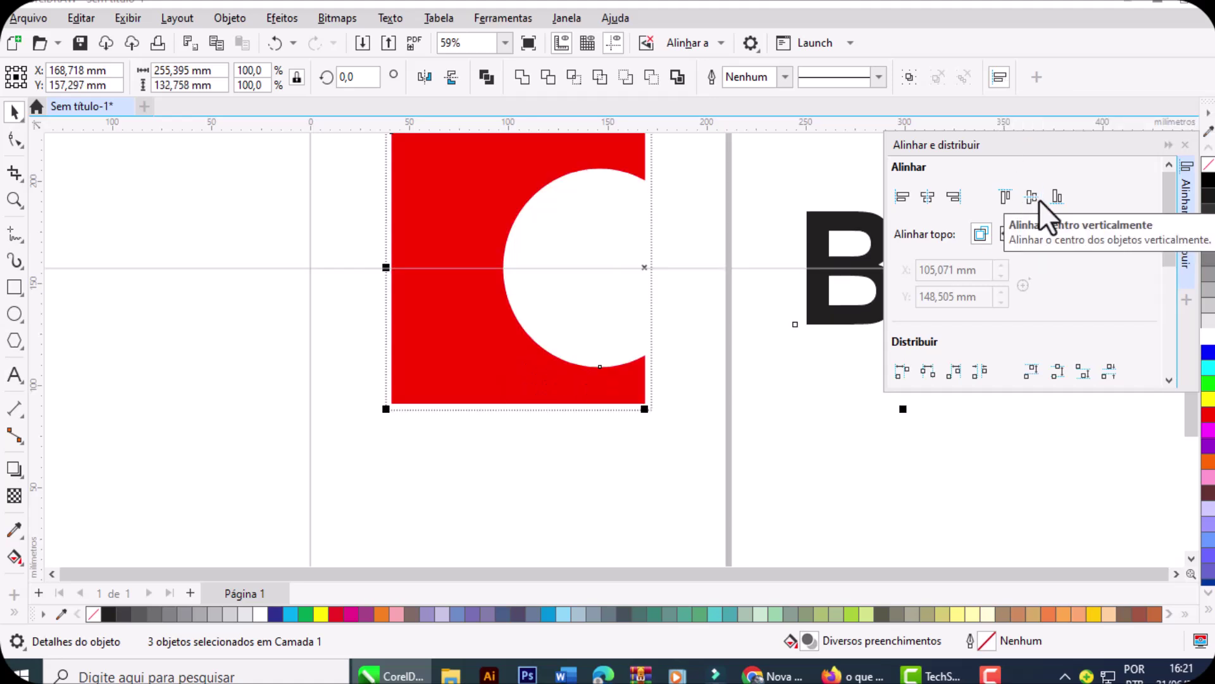
left_click(926, 196)
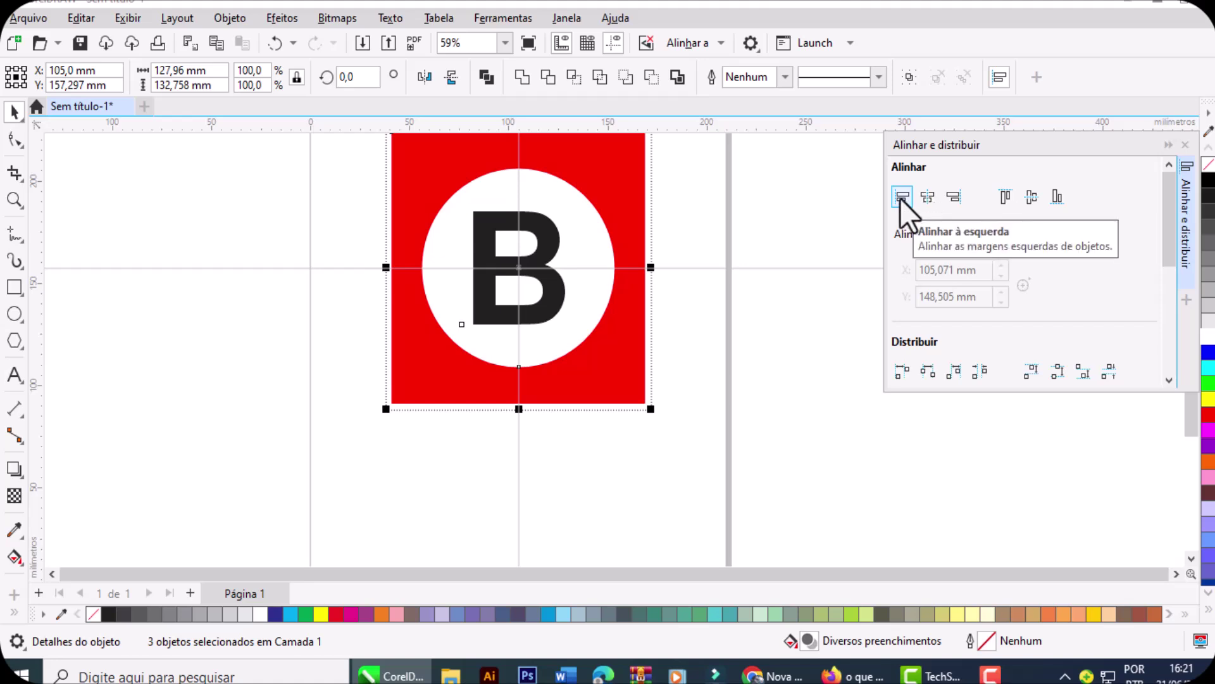
Step: Align the rectangle, circle and letter B along their left and bottom edges
left_click(900, 197)
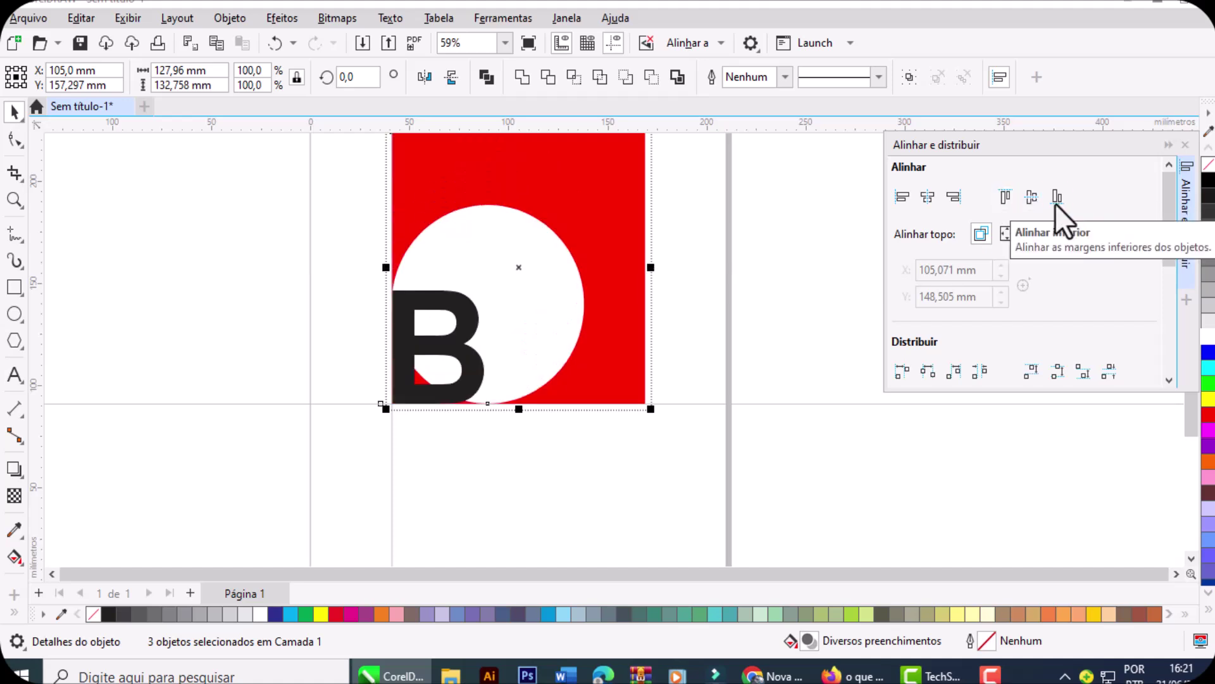
Step: Align the rectangle, circle and letter B by their top edges, vertical centres and right edges, ending with all centres aligned both ways
left_click(1005, 197)
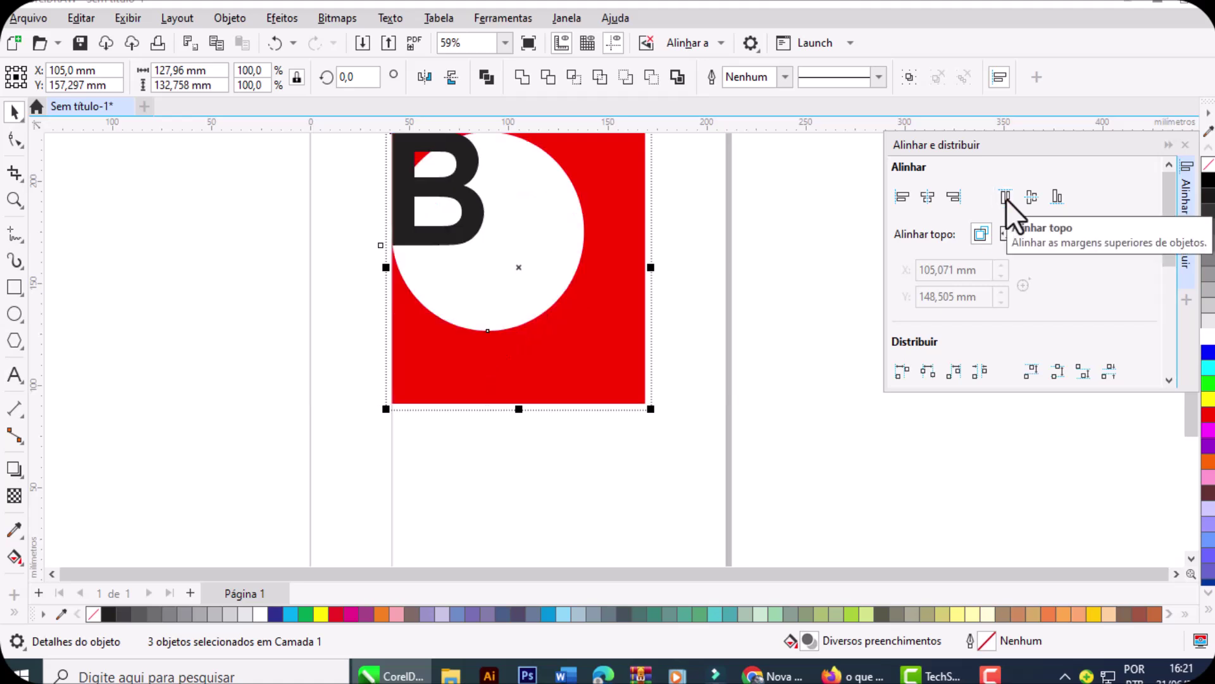
left_click(1030, 197)
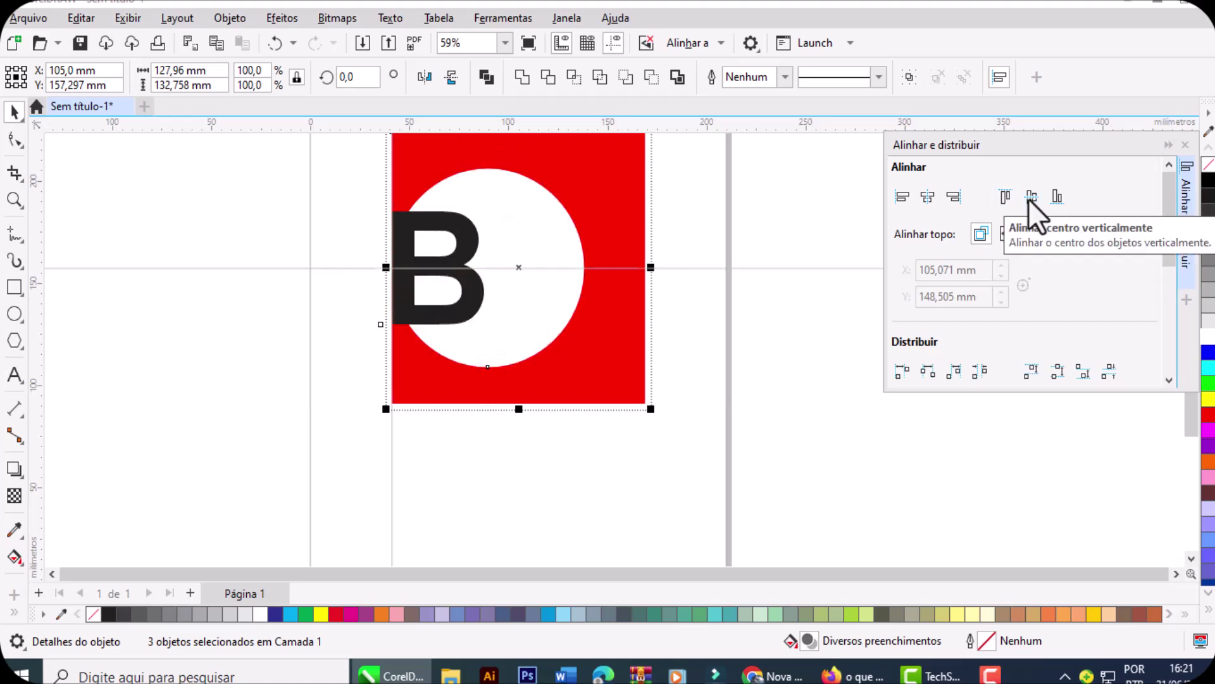
left_click(956, 202)
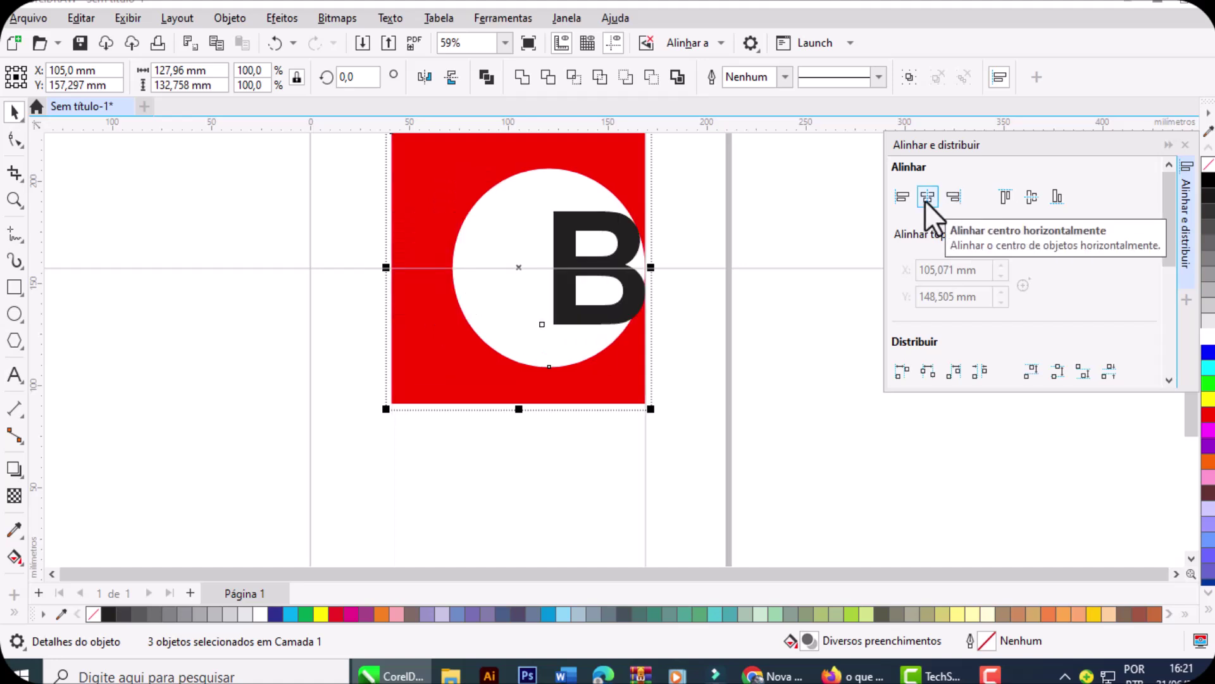
left_click(926, 198)
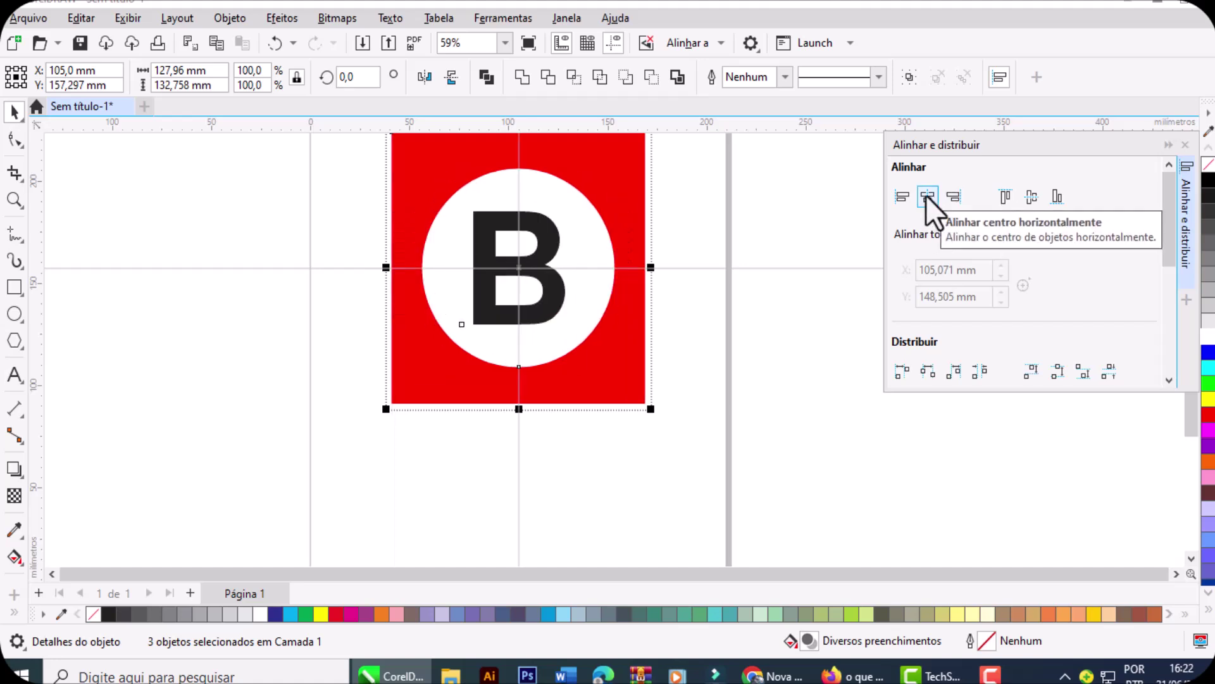
left_click(1031, 198)
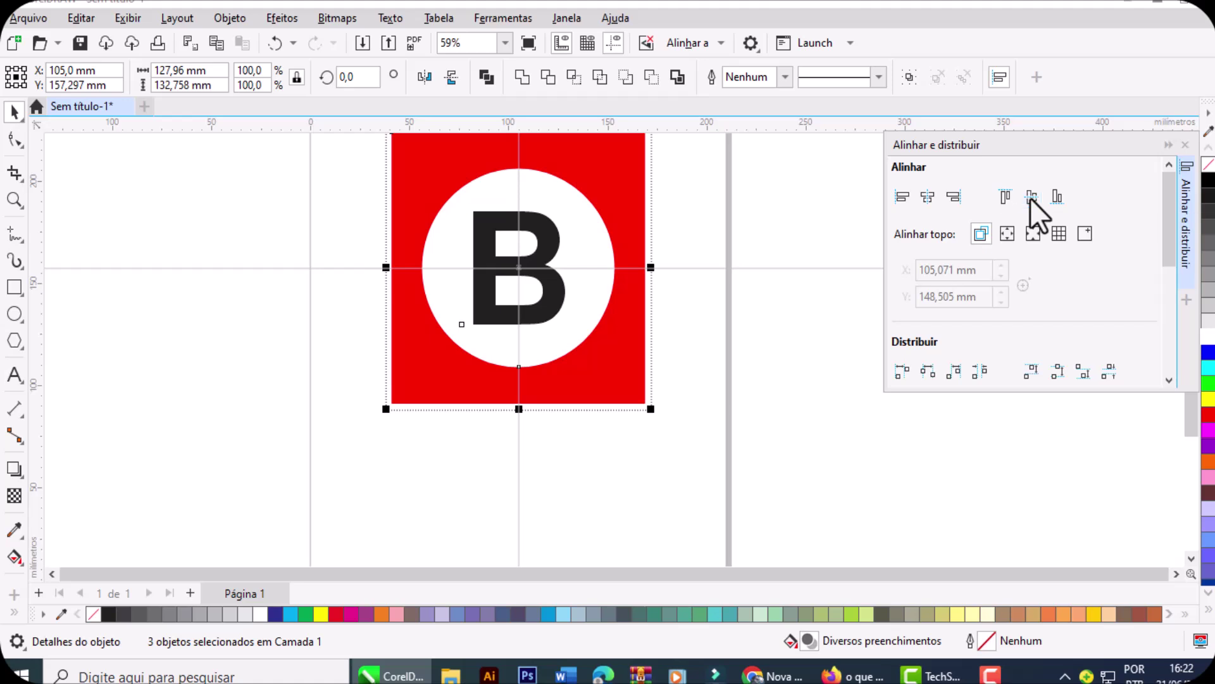
Step: Align the three objects along their right edges, and try top, vertical centre and bottom alignment
left_click(962, 197)
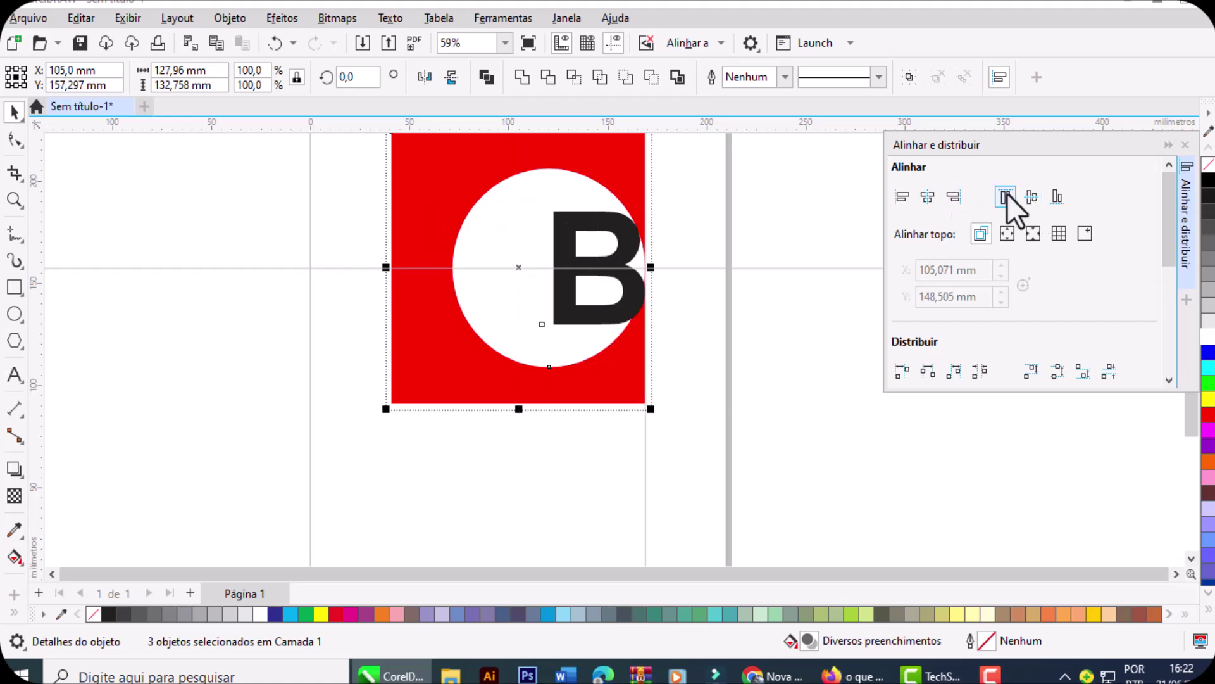
left_click(1006, 195)
left_click(1035, 199)
left_click(1057, 199)
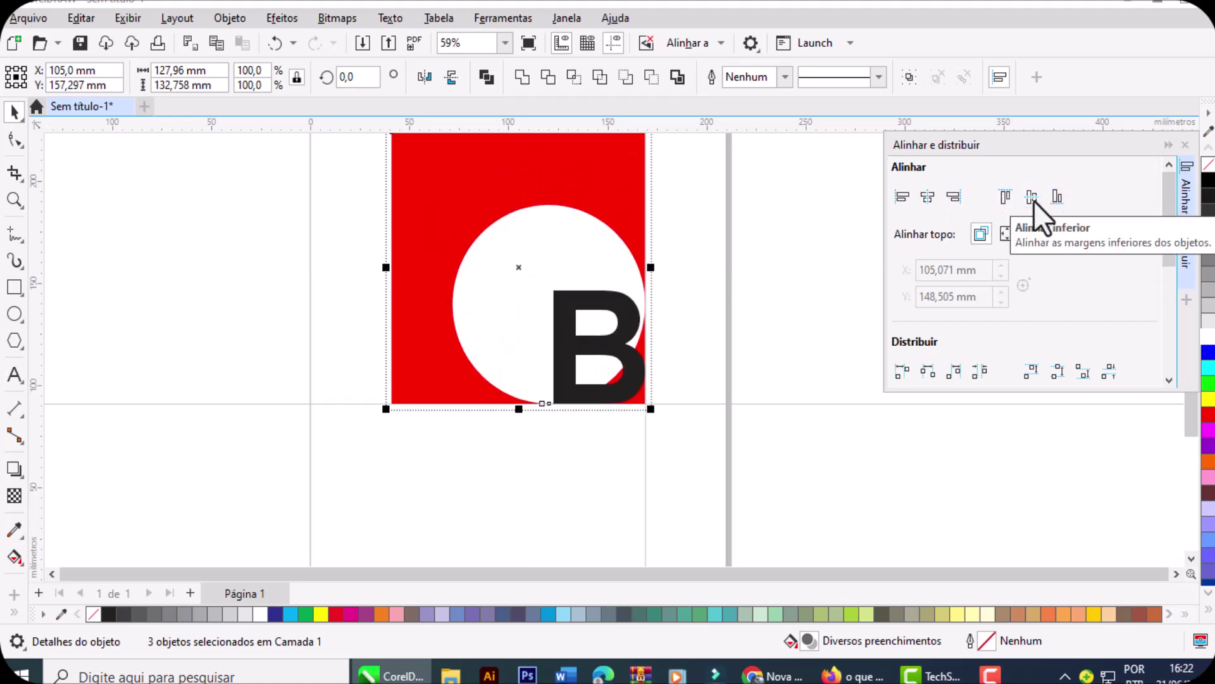
Step: Realign the centres of the rectangle, circle and letter B horizontally and vertically, and deselect them
left_click(927, 197)
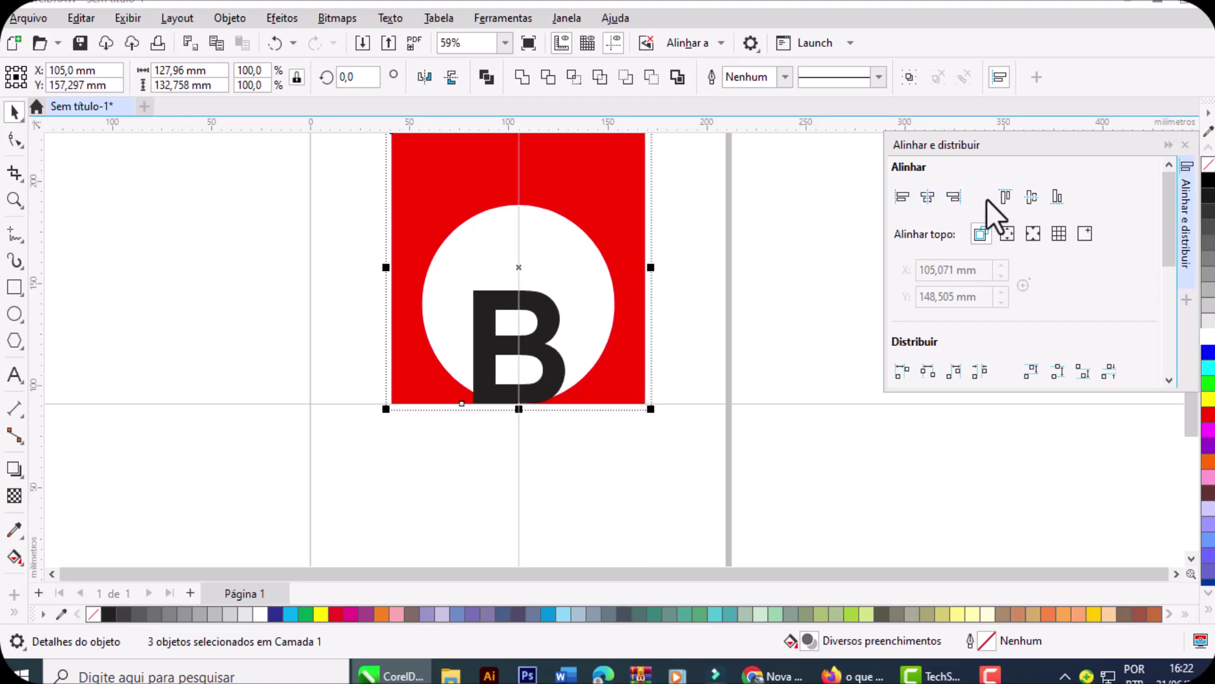
left_click(1028, 196)
left_click(762, 314)
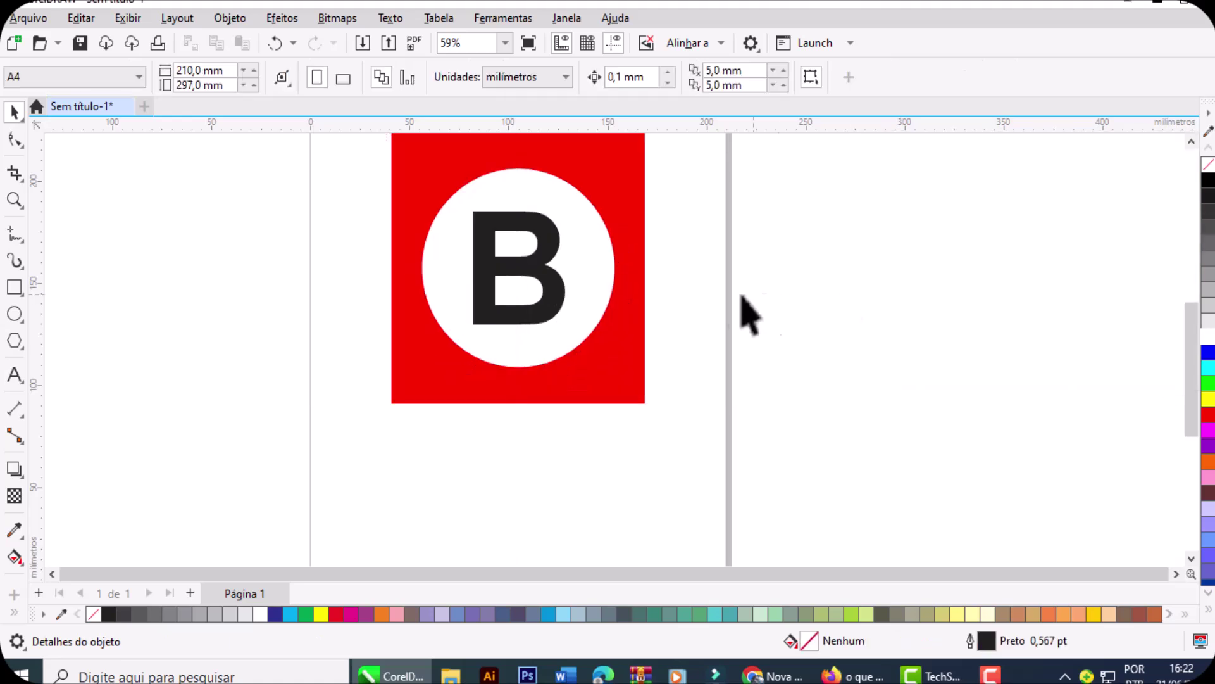
Step: Move the letter B out beyond the rectangle's right side and the circle down over its lower edge
left_click(556, 305)
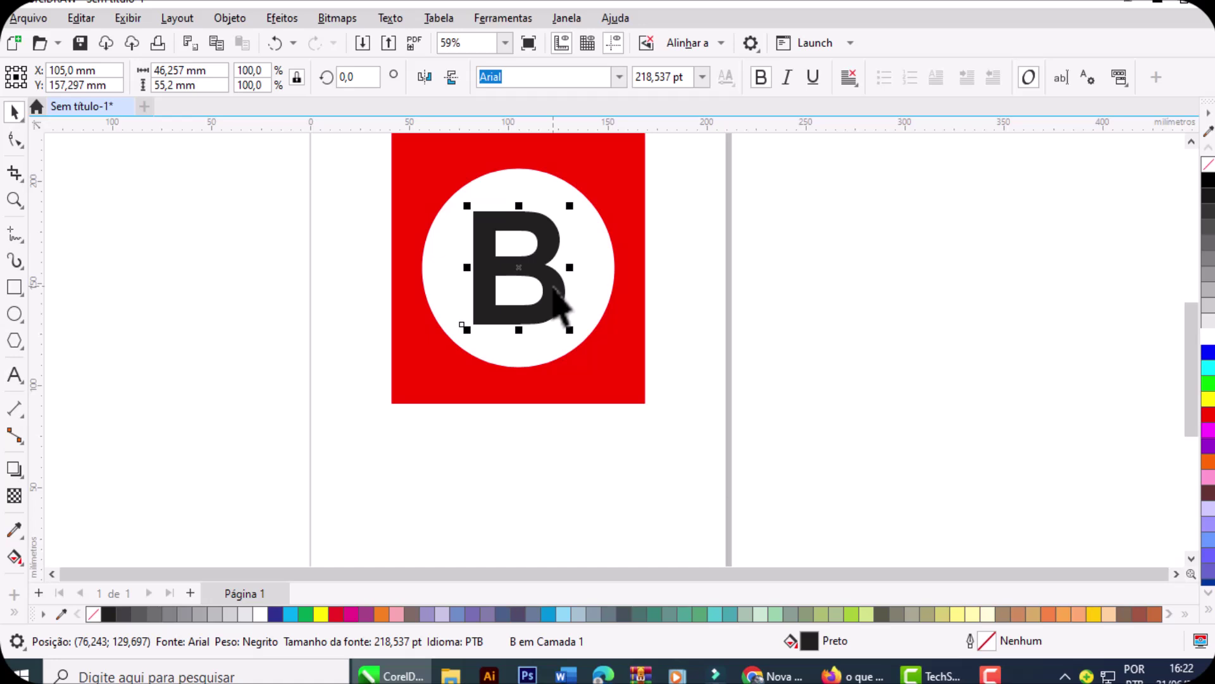
left_click_drag(554, 286, 759, 358)
left_click_drag(545, 331, 589, 484)
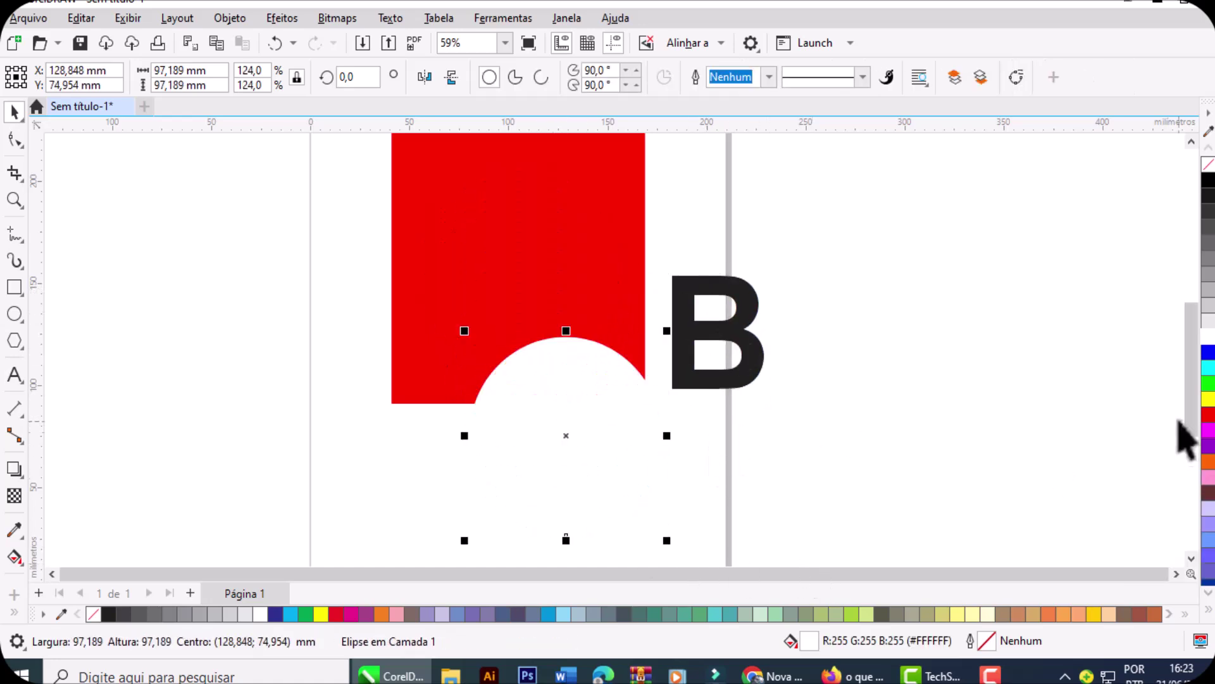
Step: Select the circle and the rectangle and align their centres horizontally and vertically
scroll(1193, 408, "up", 1)
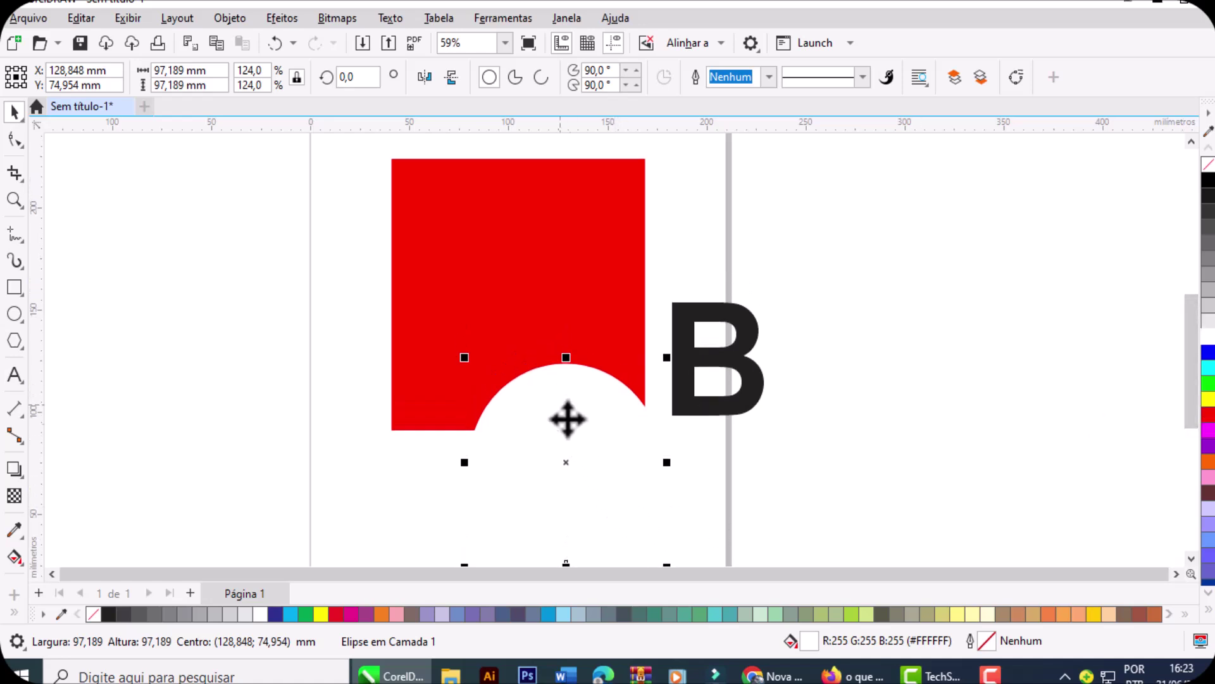
left_click(529, 297, "shift")
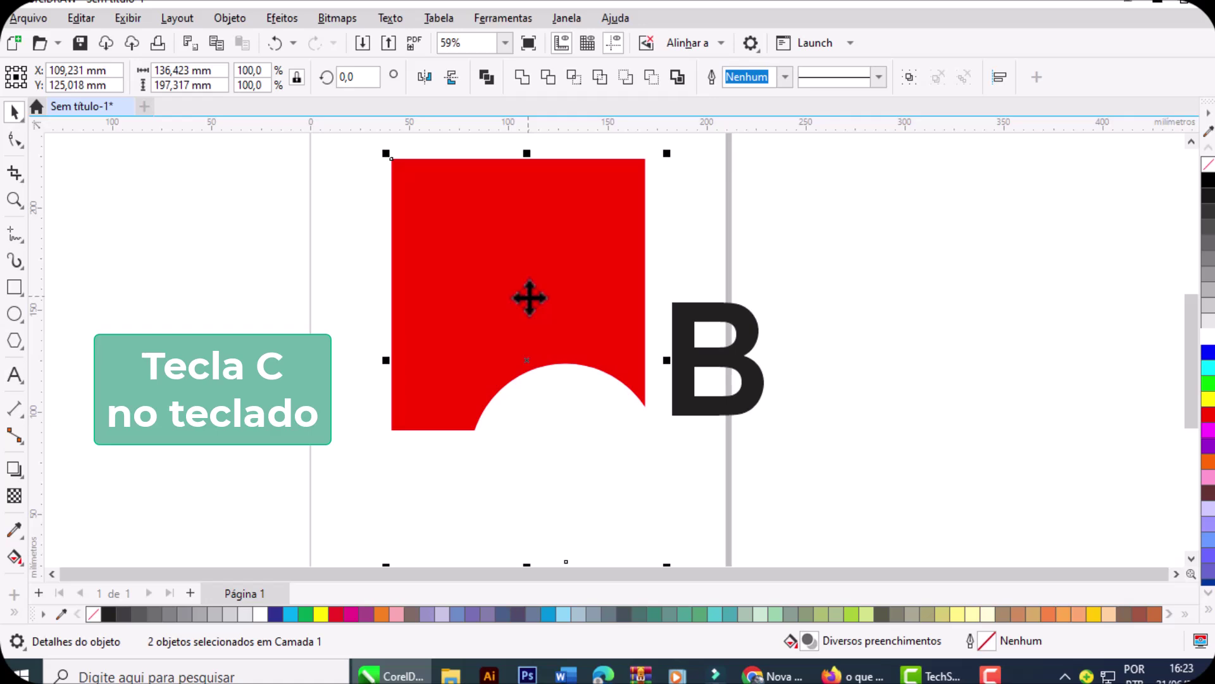
key("c")
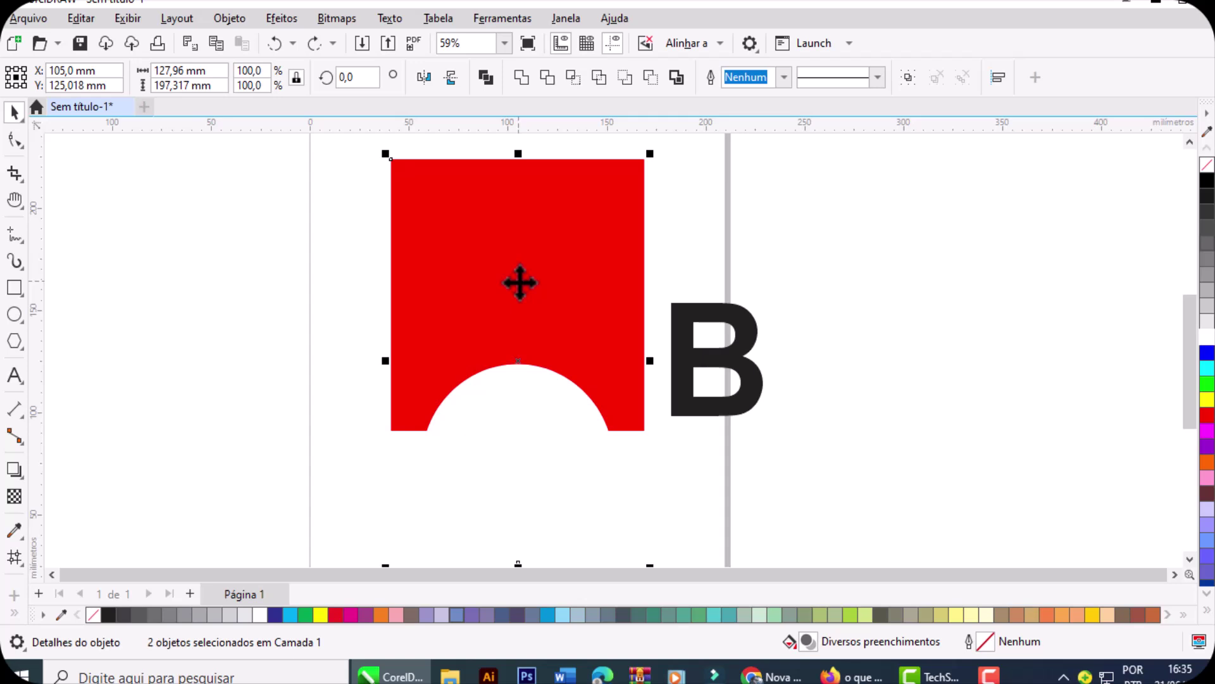
key("e")
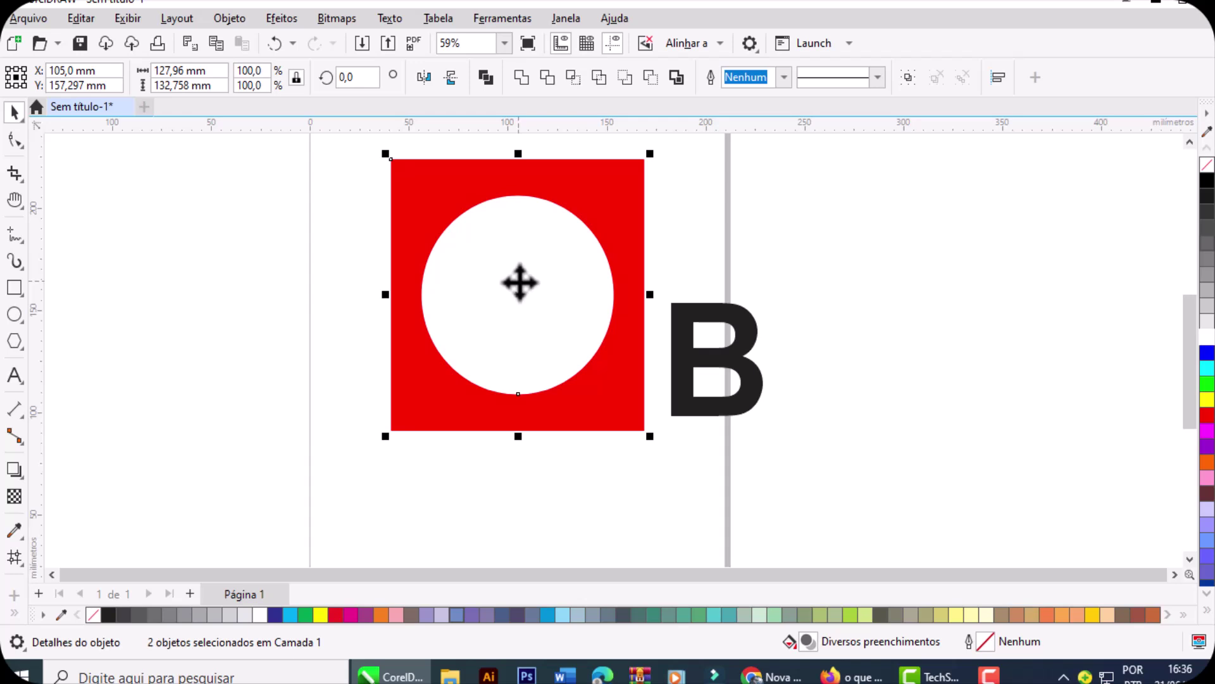
Step: Align the circle to the rectangle's left, right, top and bottom edges, one after another
key("l")
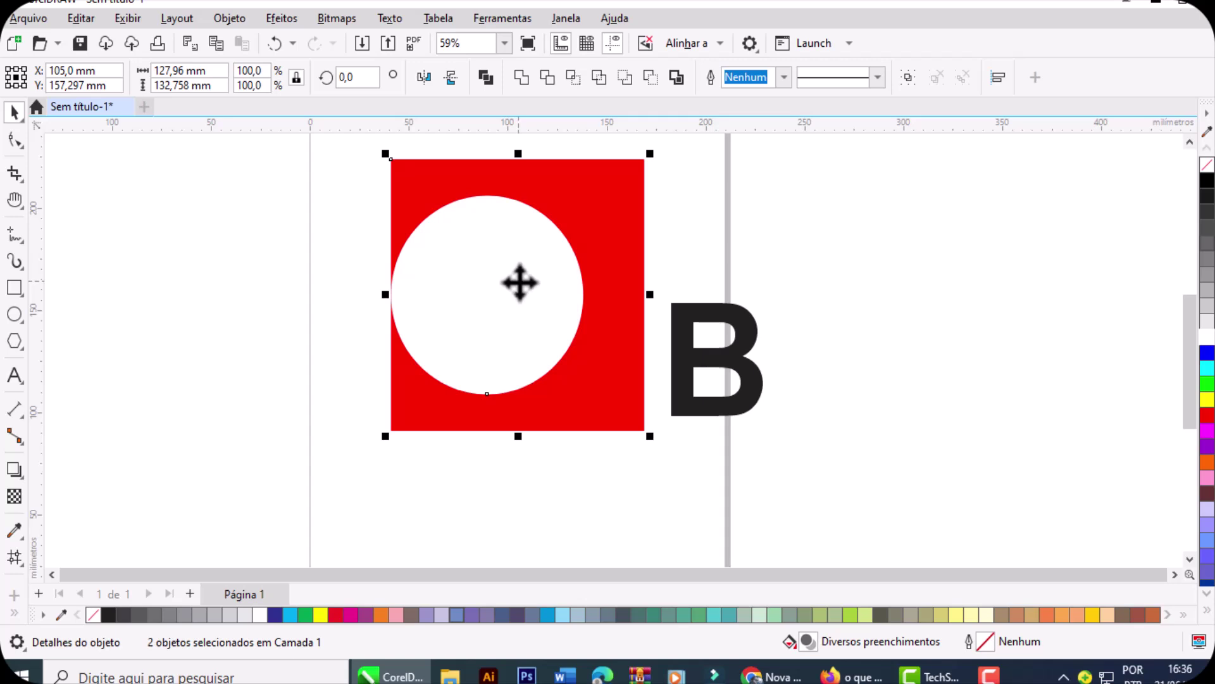
key("r")
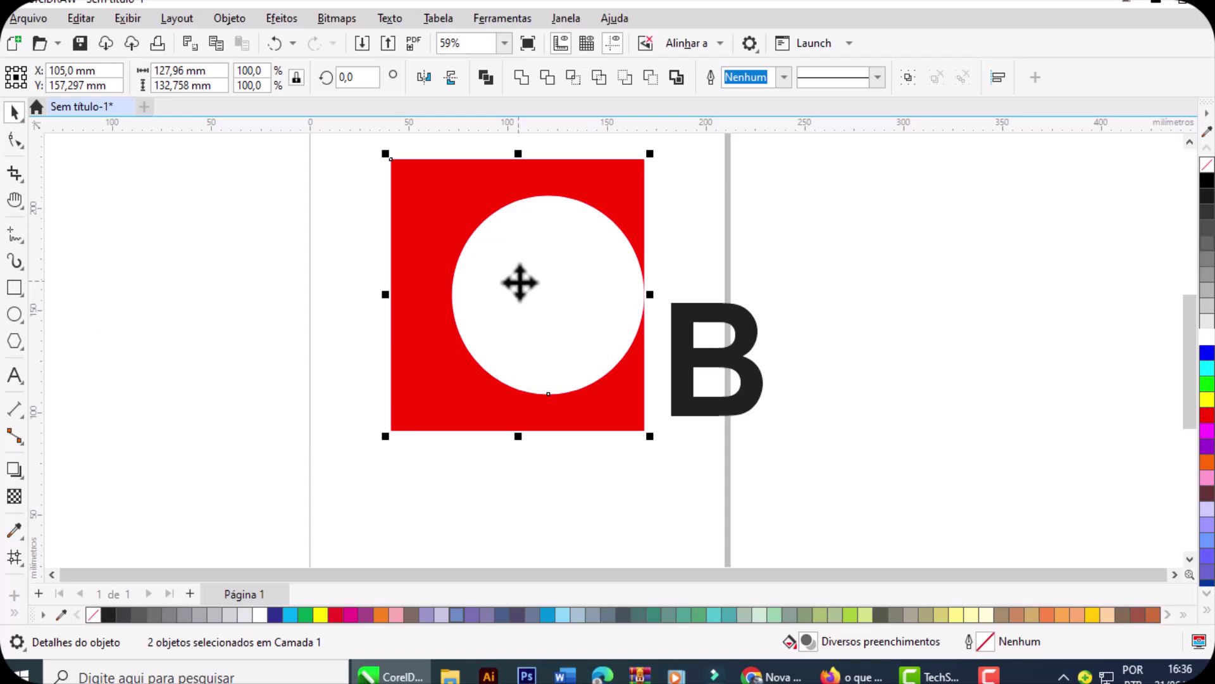
key("t")
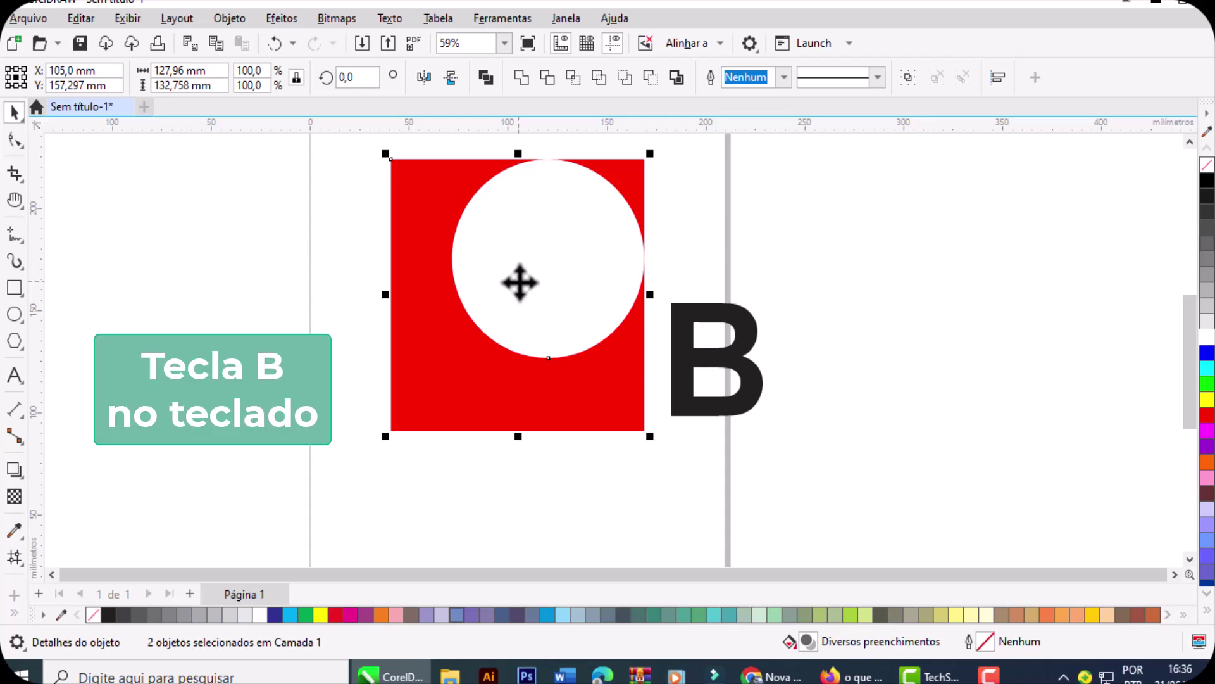
key("b")
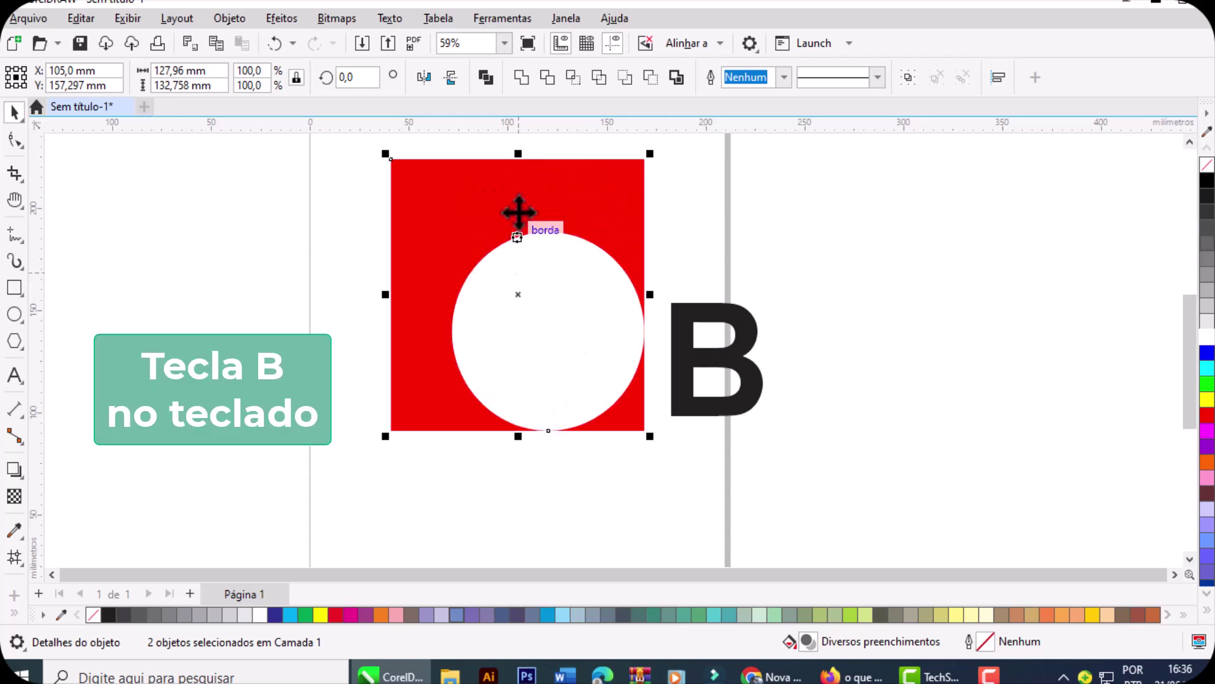
Step: Centre the rectangle and circle on the page, and centre the letter B on the page as well
key("p")
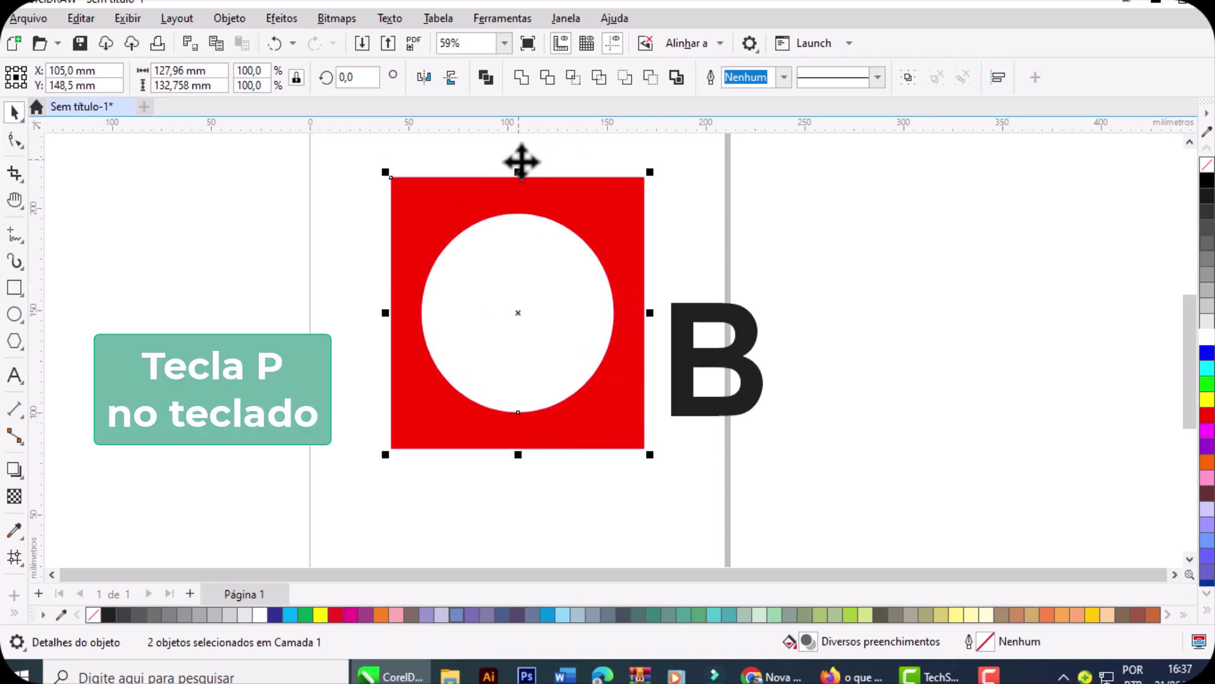
left_click(755, 388)
key("p")
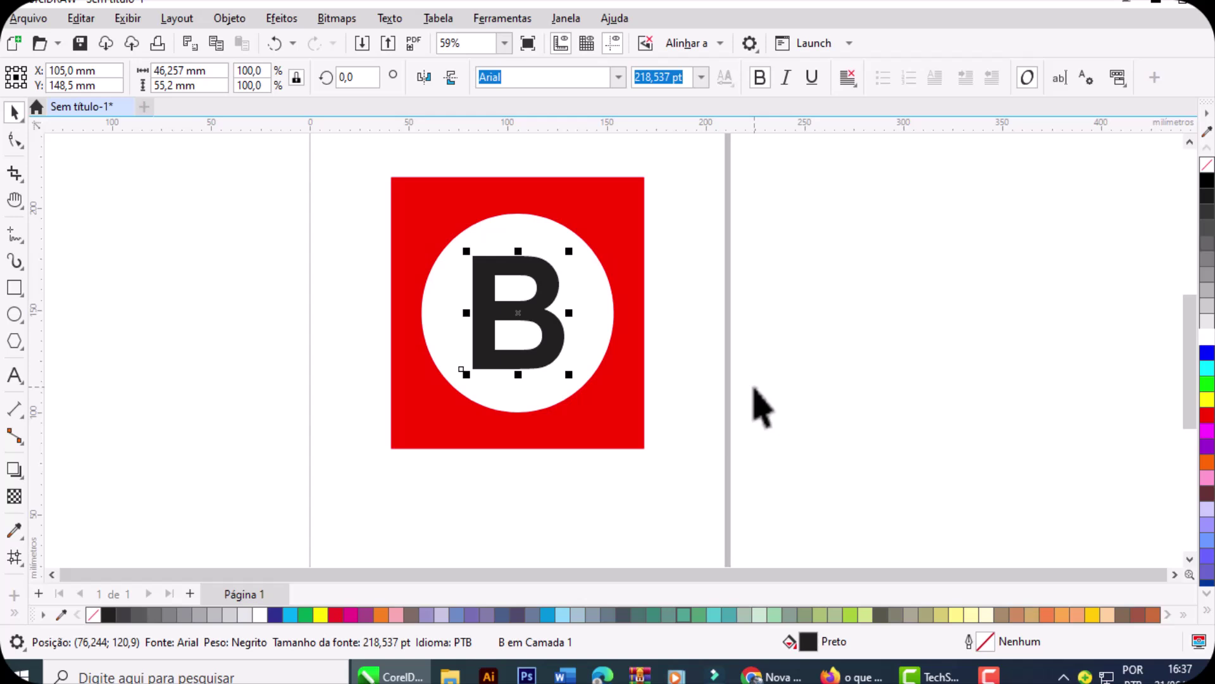
left_click(760, 408)
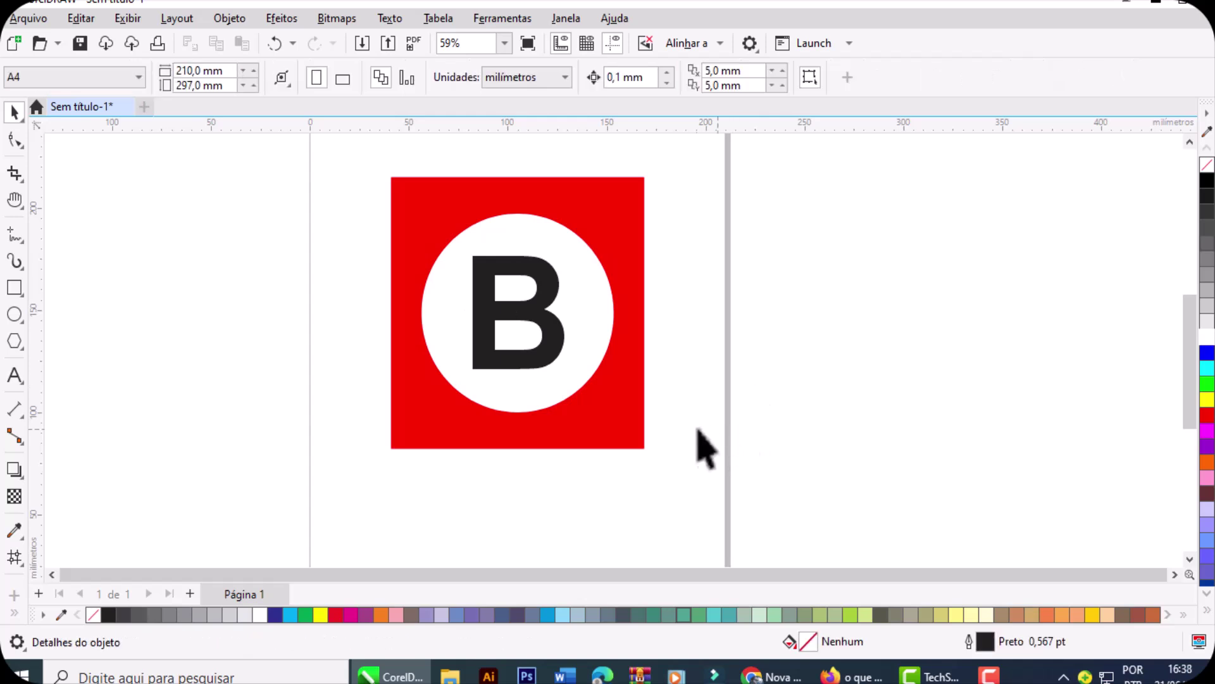
Step: Select the rectangle and circle and review the Align and Distribute commands with their shortcut letters
left_click(633, 434)
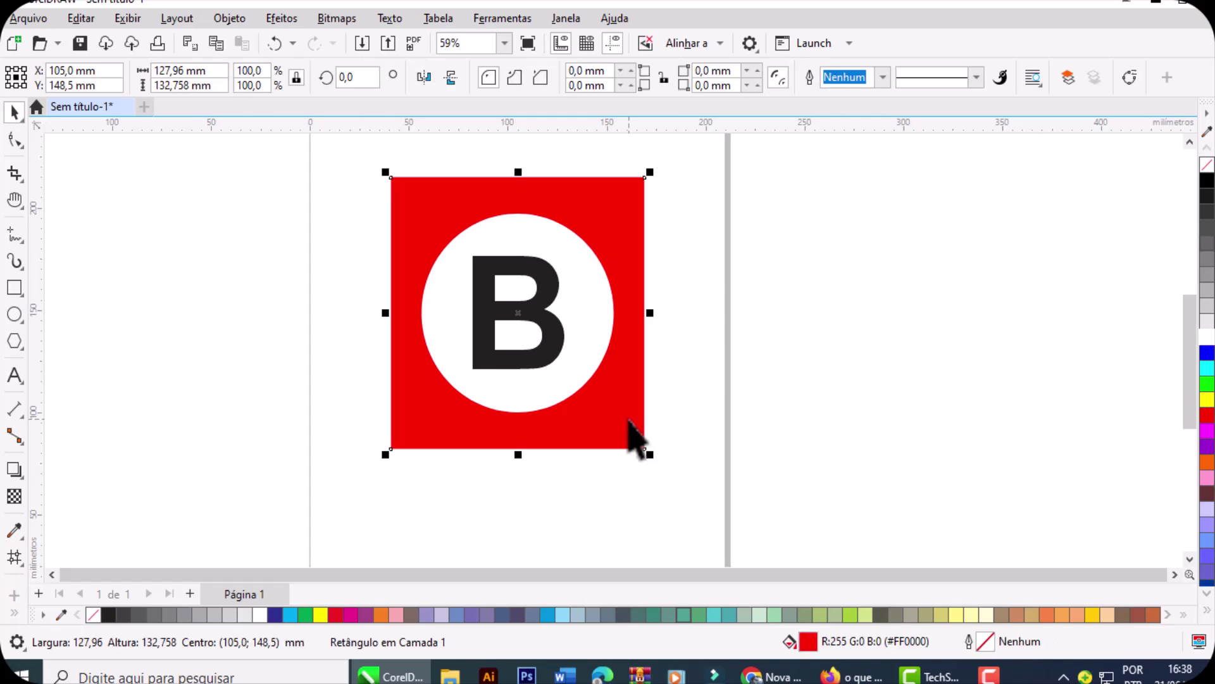
left_click(583, 371, "shift")
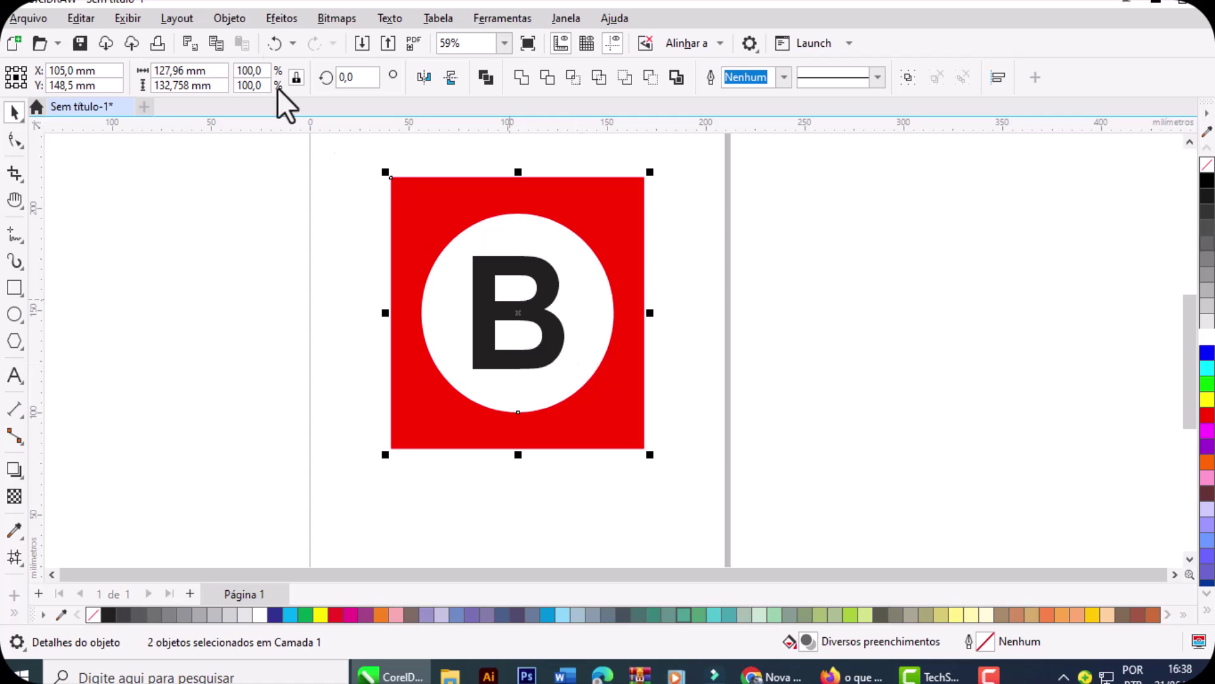
left_click(228, 19)
mouse_move(343, 231)
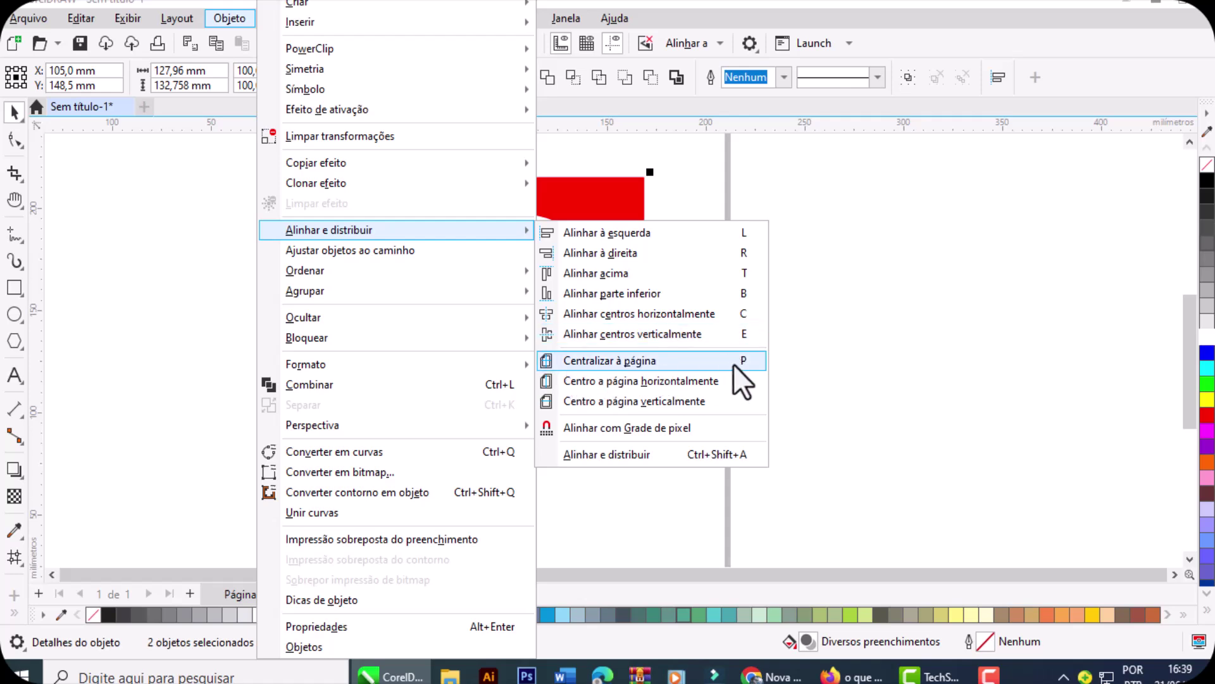
left_click(811, 360)
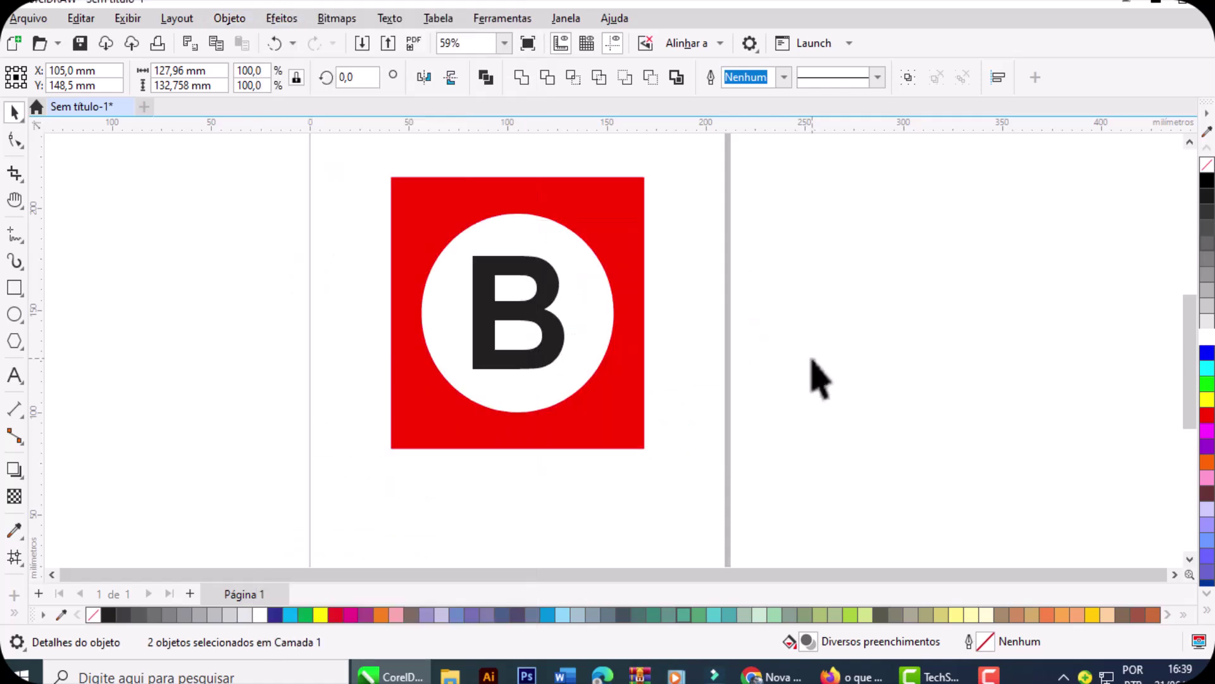
left_click(811, 360)
Step: Add the artistic text "TEXTO PARA TESTAR" in 24 pt Arial below the red rectangle
left_click_drag(1192, 366, 1195, 408)
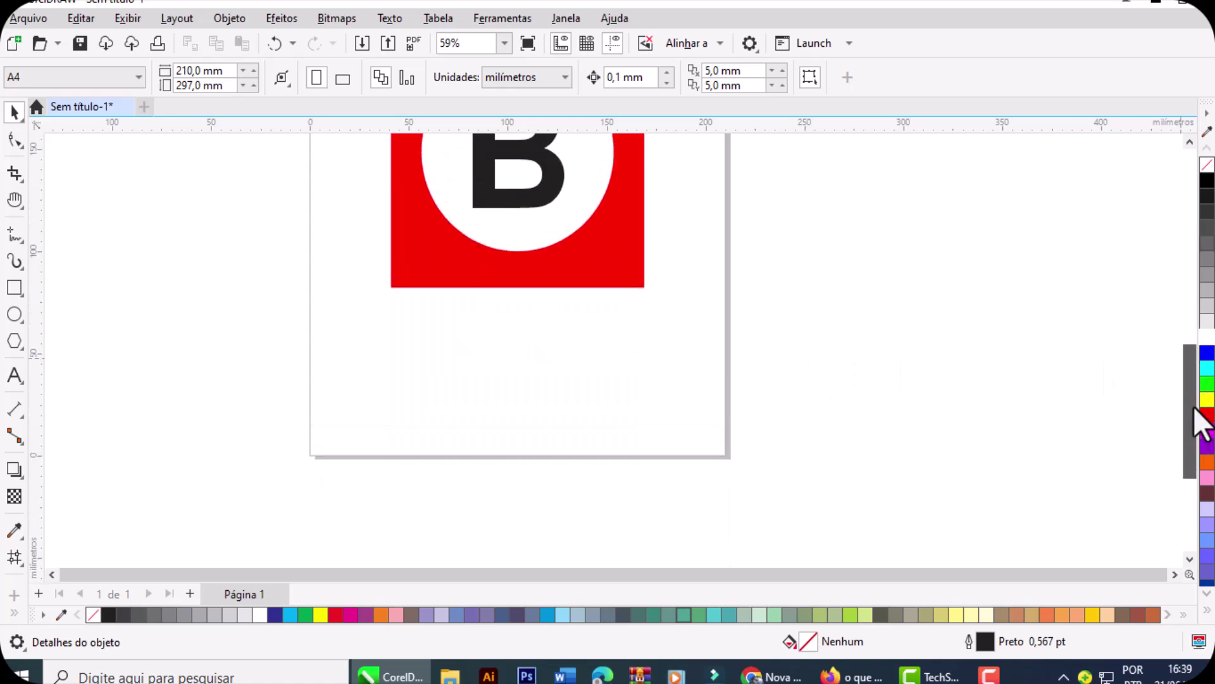
left_click(14, 374)
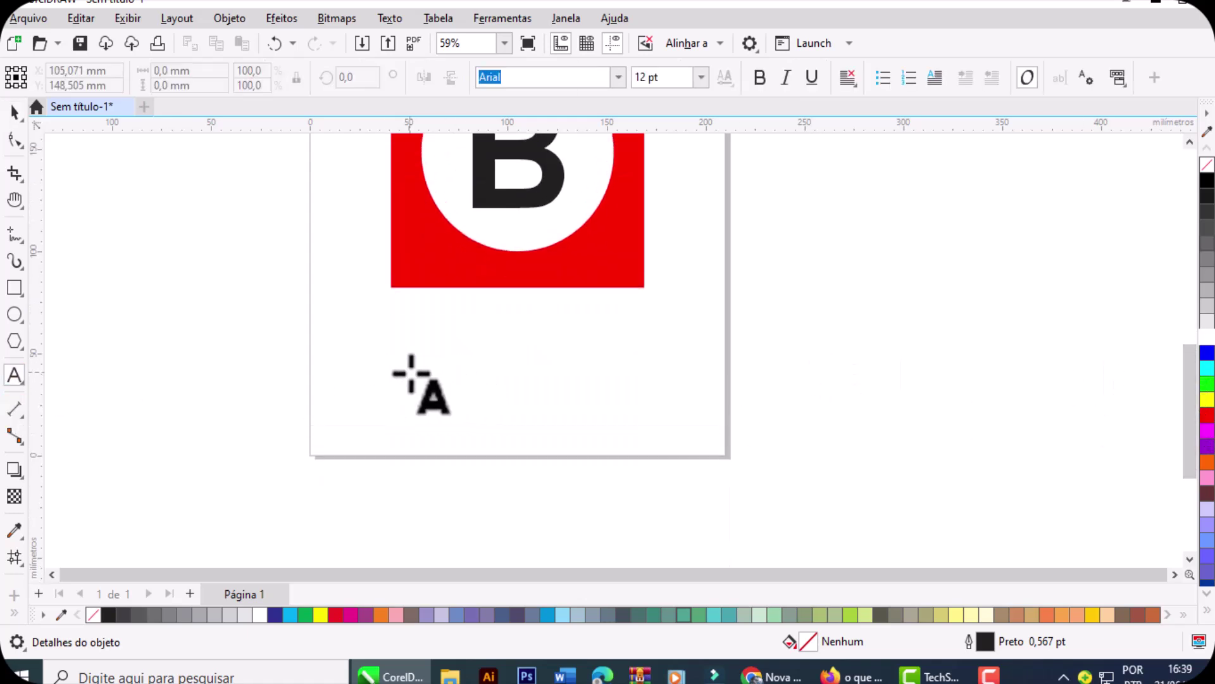
left_click(410, 370)
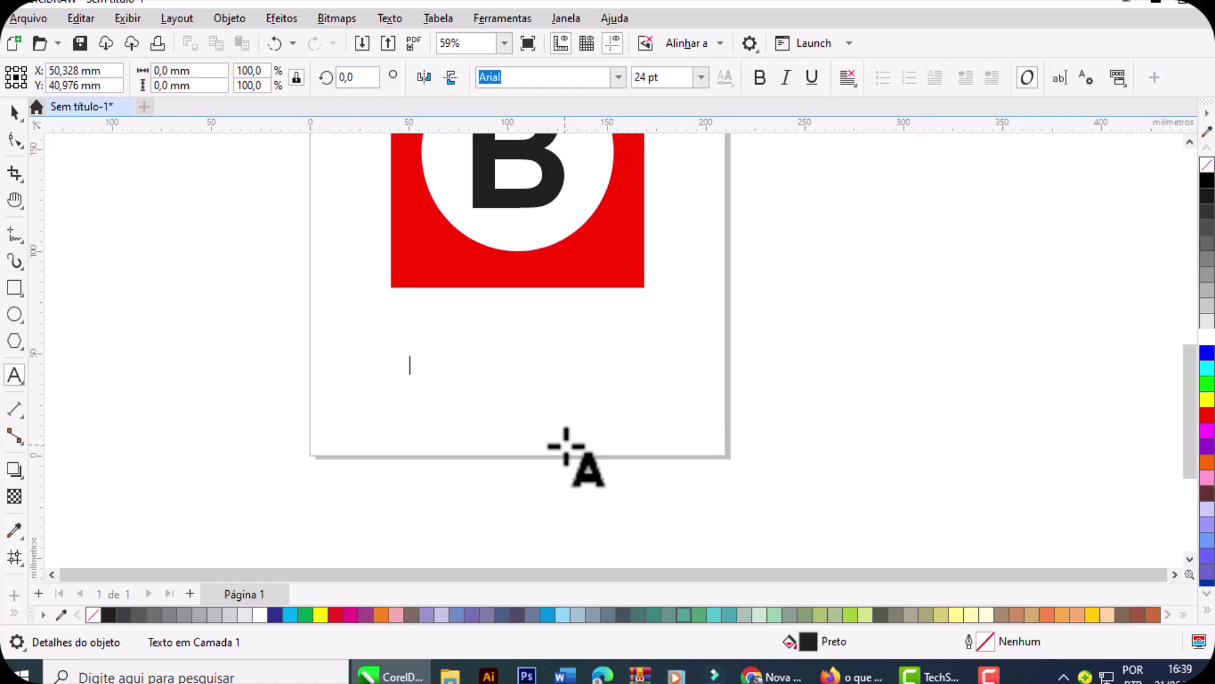
type("TEXTO PARA TESTAR")
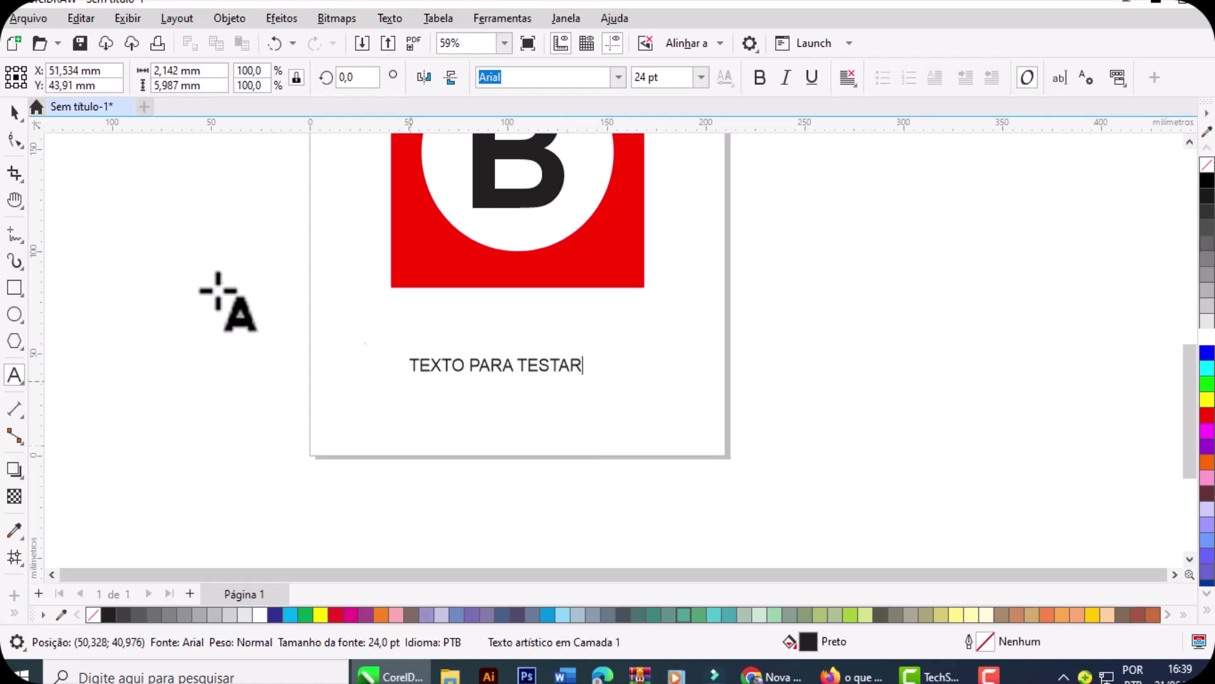
Step: Enlarge the new text to about 37.4 pt and centre it on the page
left_click(12, 114)
left_click_drag(588, 353, 682, 348)
left_click_drag(543, 361, 517, 358)
key("p")
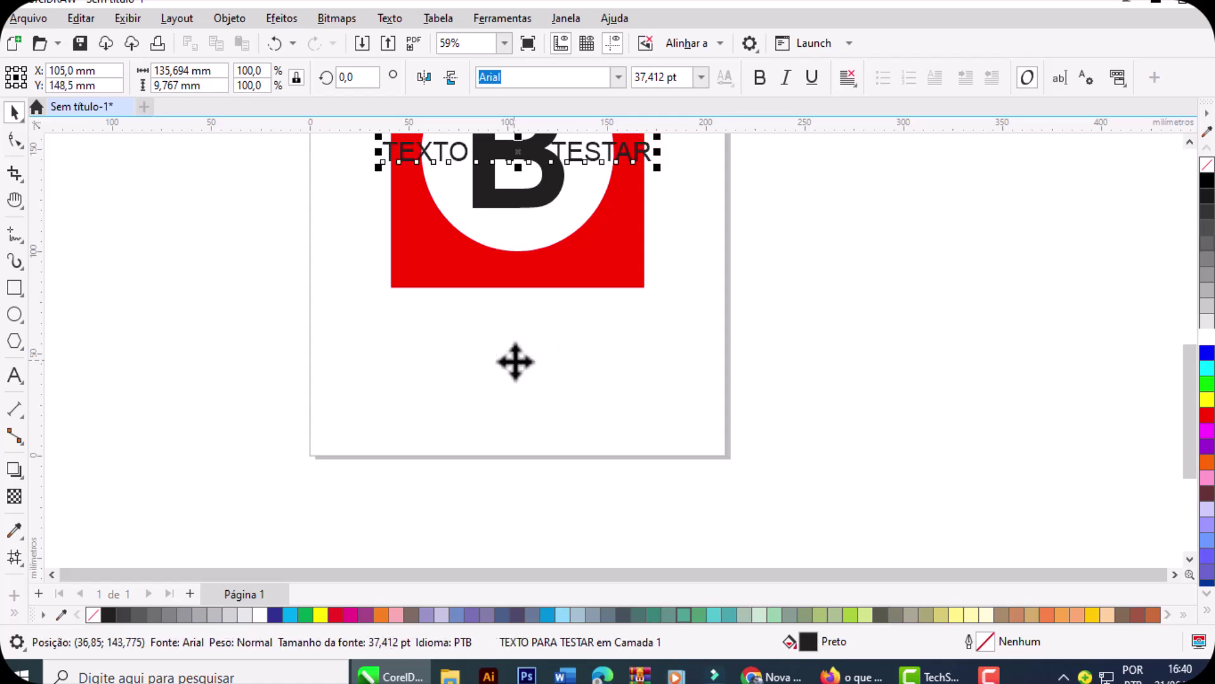
Step: Select the text together with the red rectangle and look over the available align and centre-to-page commands
left_click_drag(1193, 415, 1174, 361)
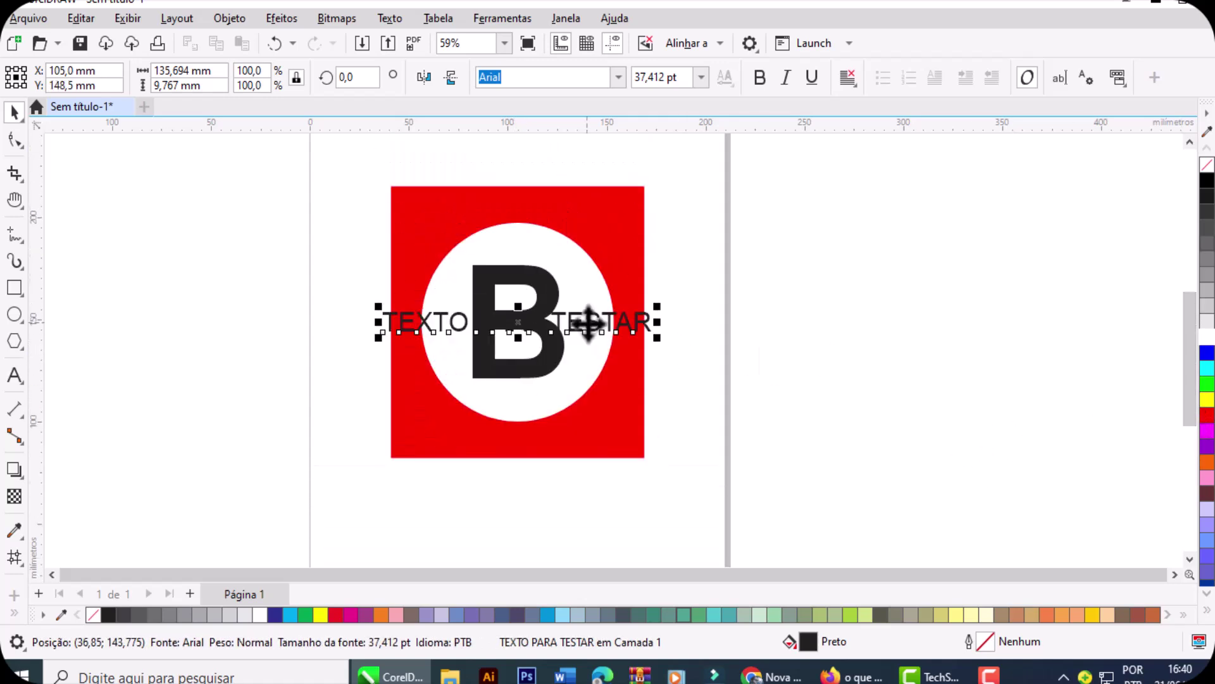
left_click(586, 227, "shift")
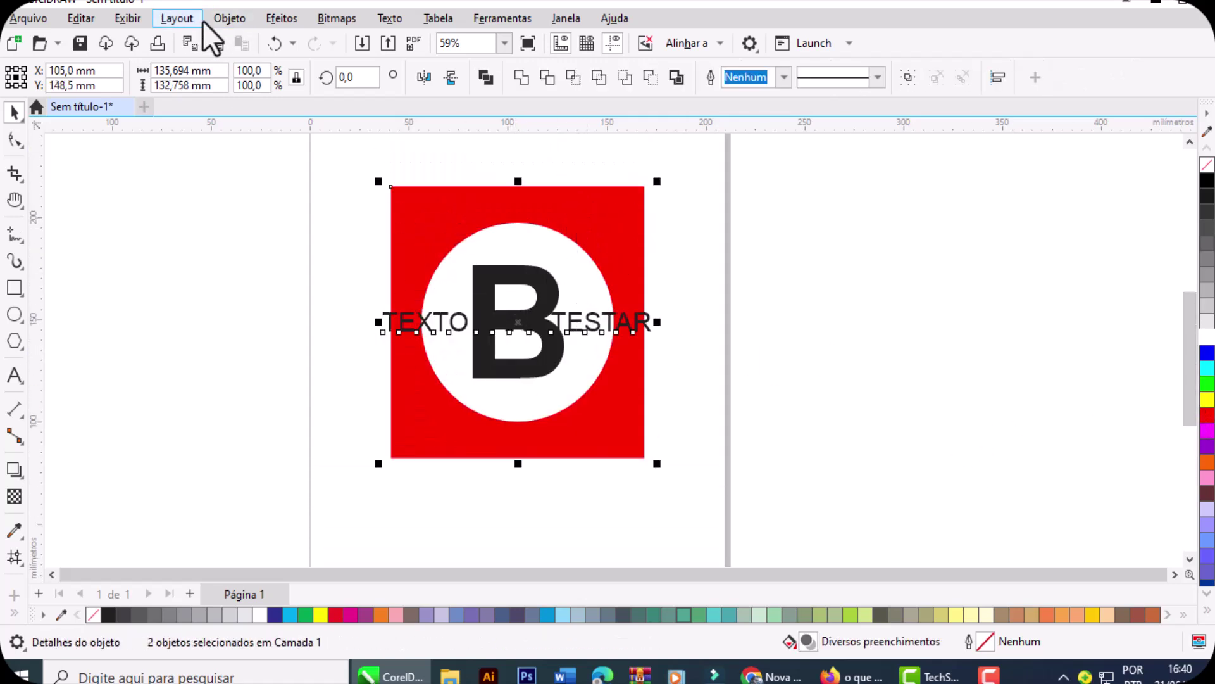
left_click(222, 20)
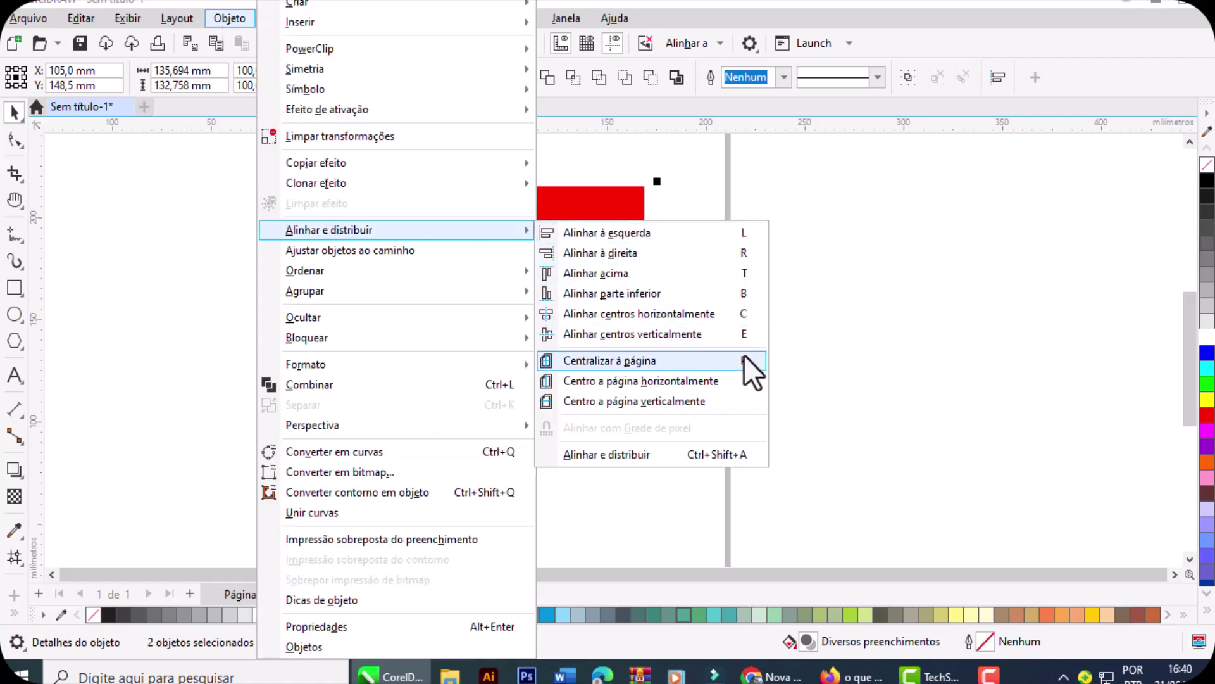
left_click(750, 314)
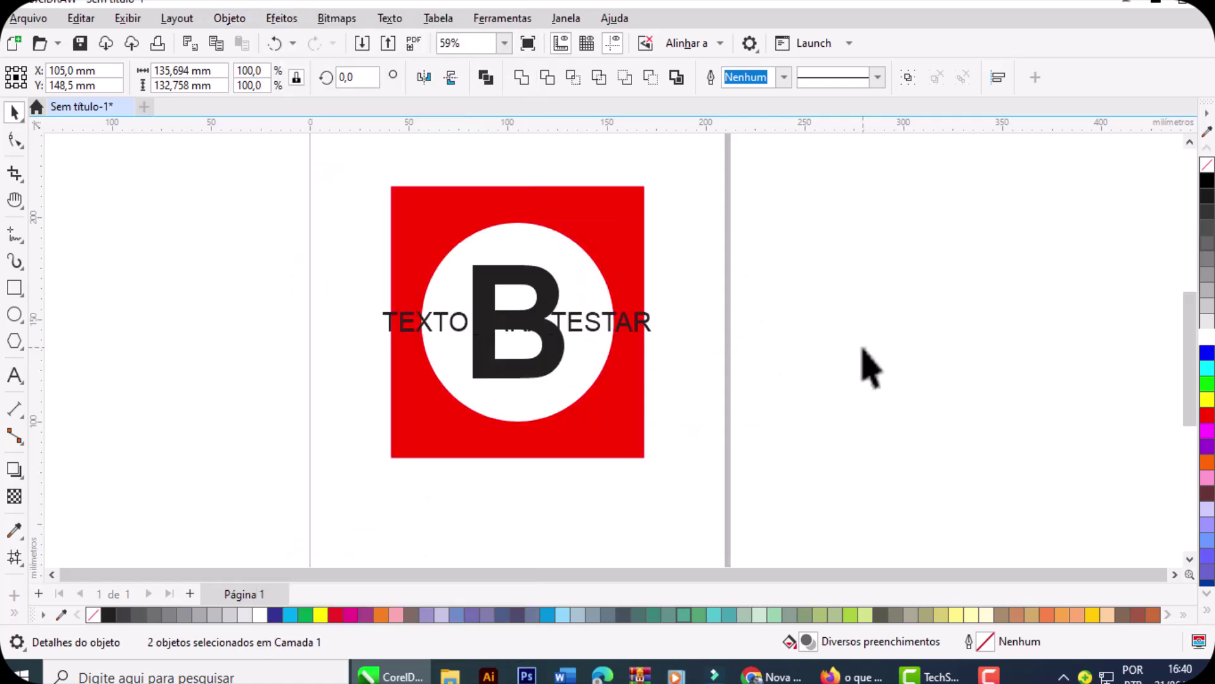
Step: Move the text "TEXTO PARA TESTAR" straight down to just below the red rectangle, at about Y 57.6 mm
left_click(626, 325)
scroll(1190, 383, "down", 2)
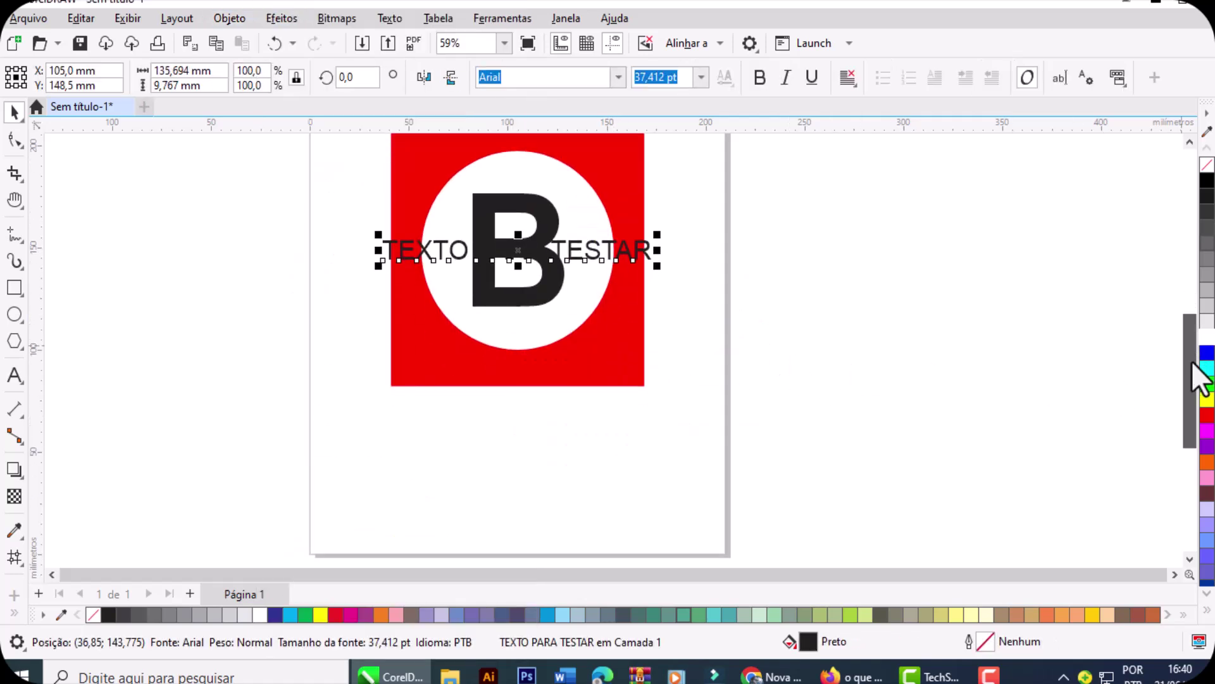
left_click_drag(649, 253, 649, 438)
left_click(653, 443)
left_click(648, 437)
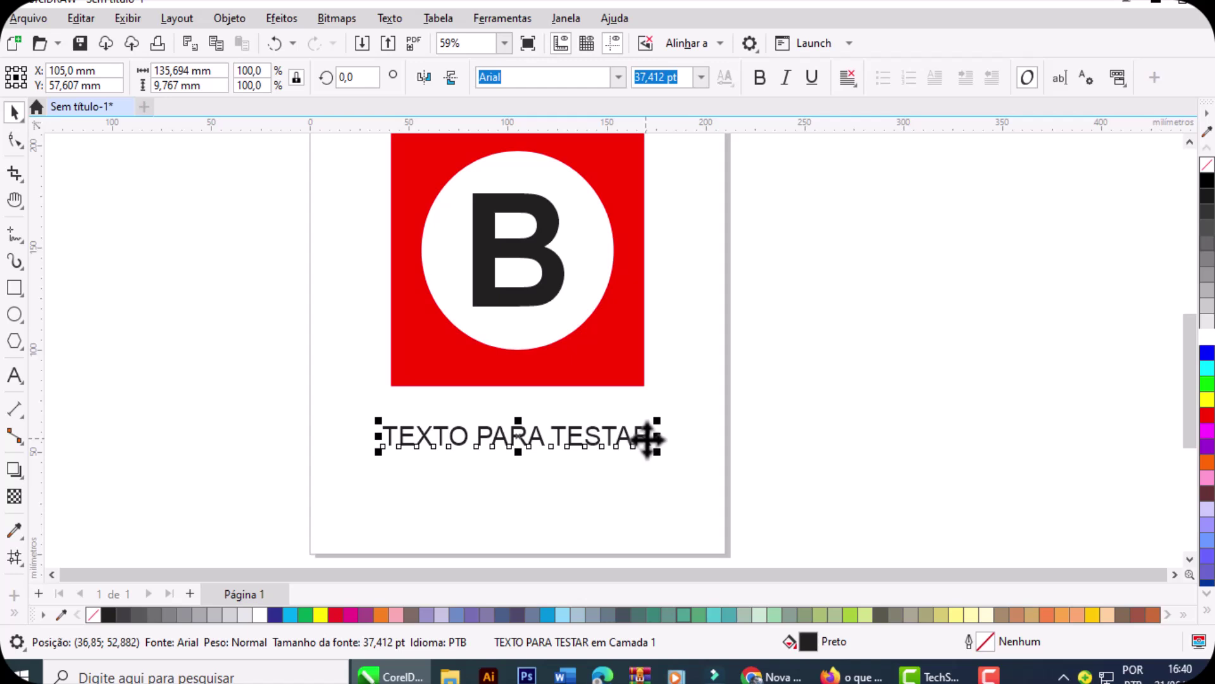
Step: Duplicate the text below itself, shorten the copy to "PARA TESTAR" and place it close under the first line
left_click_drag(649, 437, 762, 484)
left_click(15, 376)
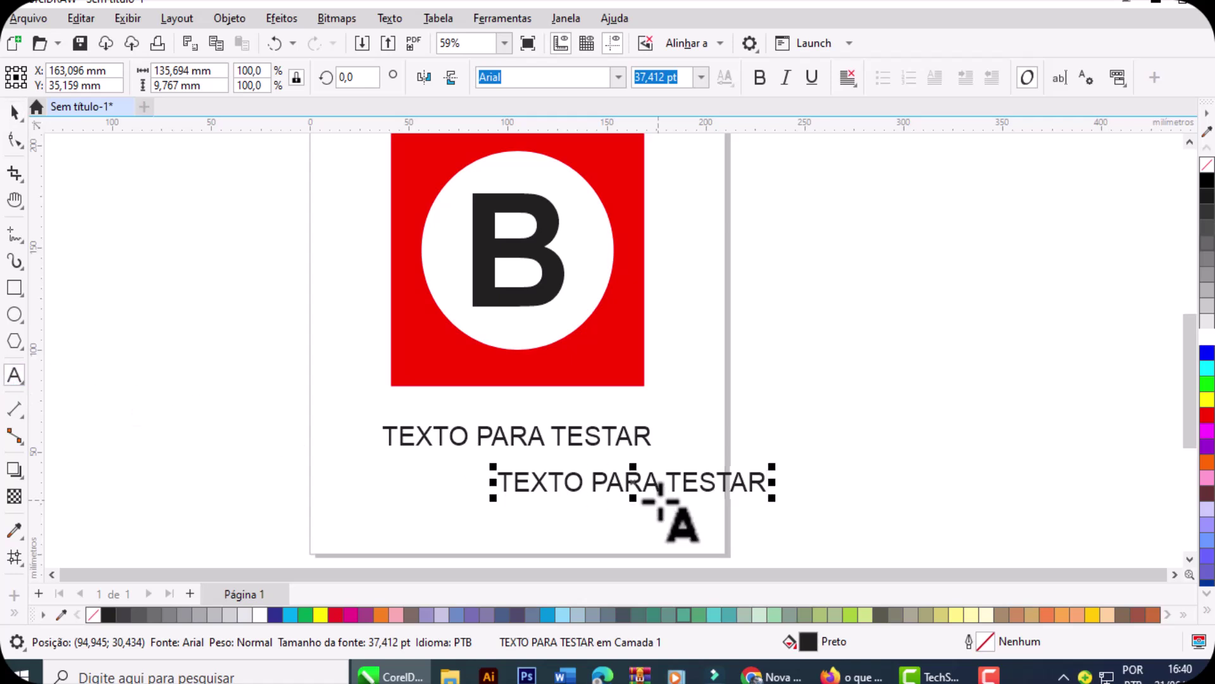
left_click_drag(593, 484, 461, 475)
key("Delete")
left_click(15, 112)
left_click_drag(621, 487, 589, 473)
Step: Compare the alignment options offered for two selected texts with those offered for the text plus the red rectangle
left_click_drag(690, 497, 256, 397)
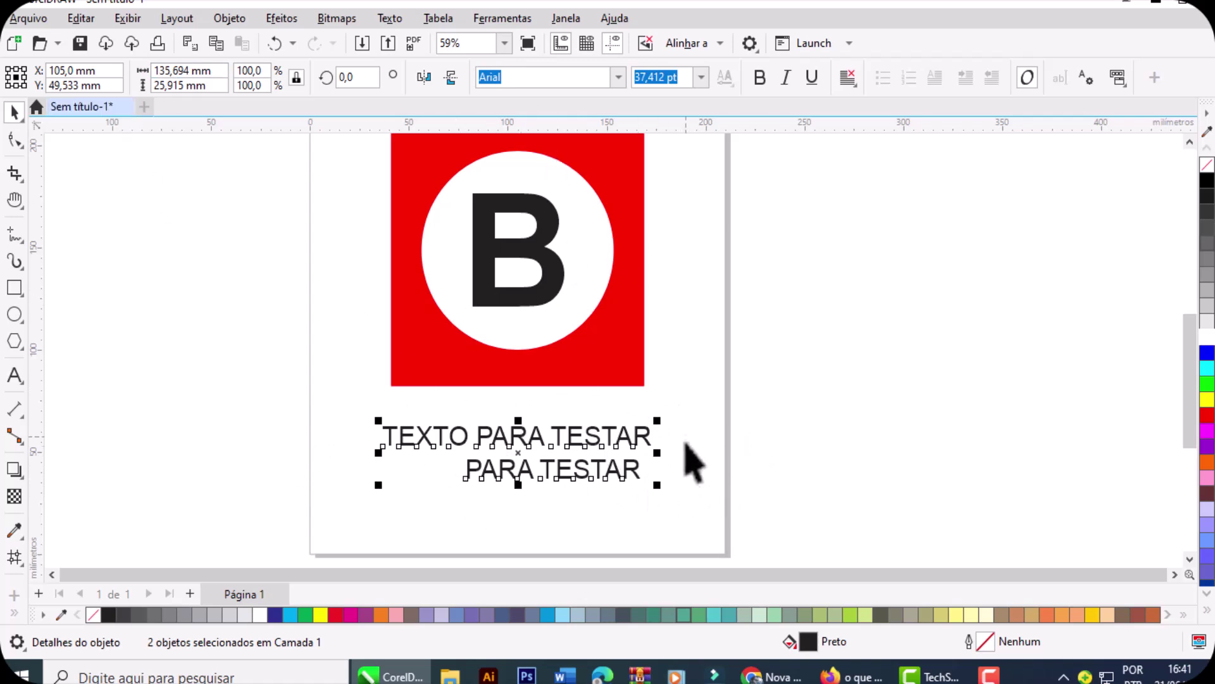
left_click(655, 465)
left_click(646, 441)
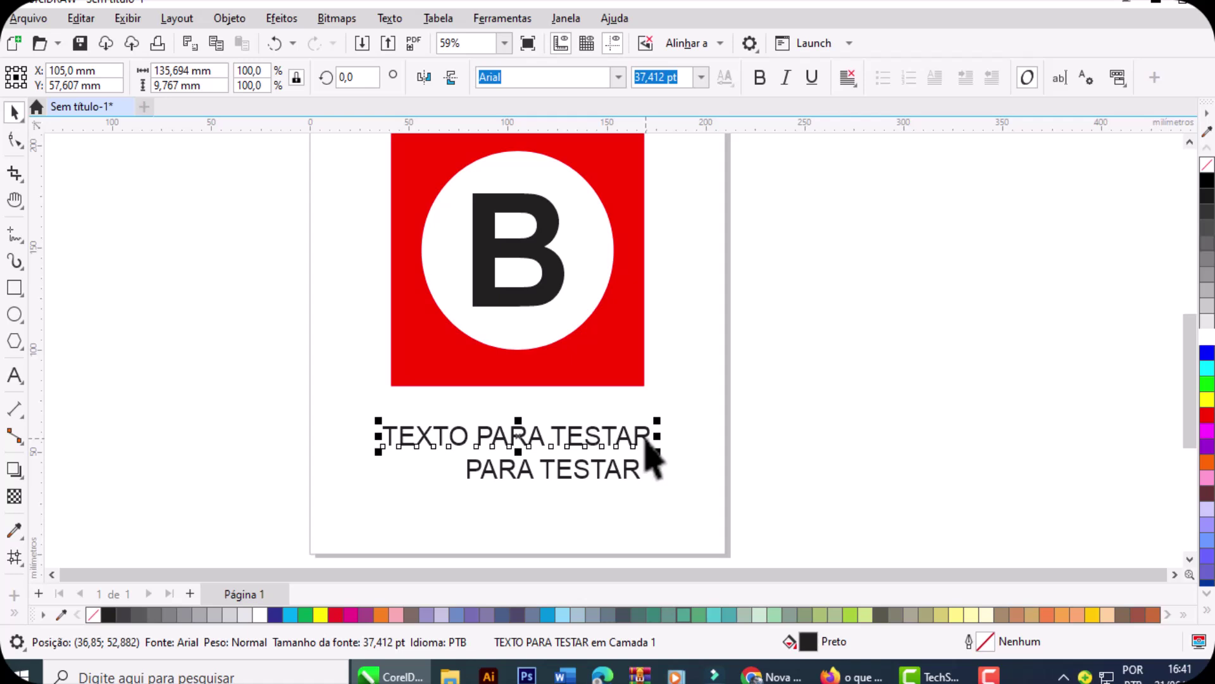
left_click(622, 362, "shift")
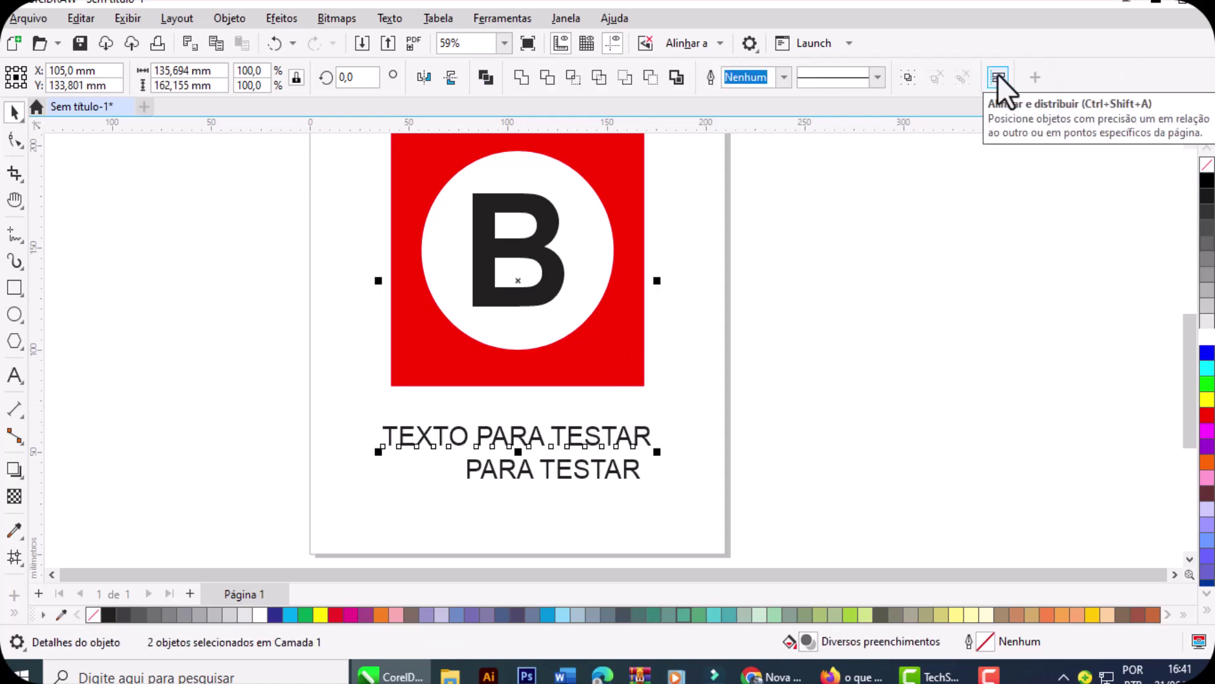
left_click(665, 439)
left_click(640, 438)
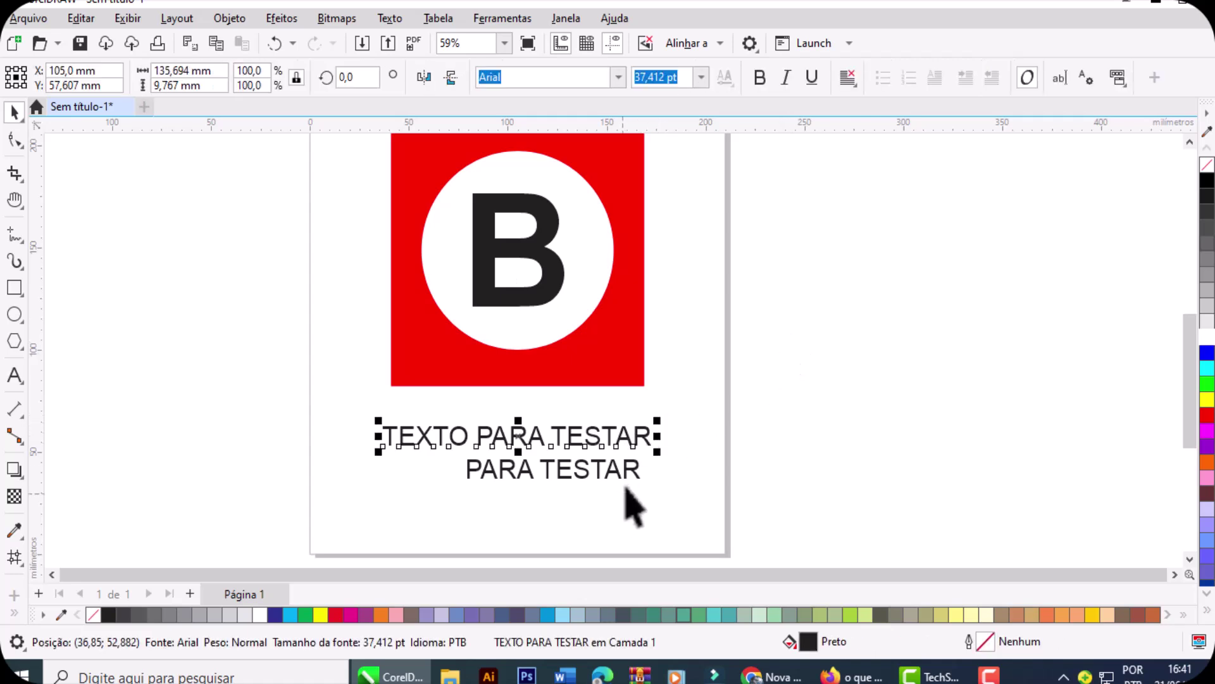
Step: Centre the two text lines horizontally on each other with Alinhar e distribuir and close its docker
left_click(638, 476, "shift")
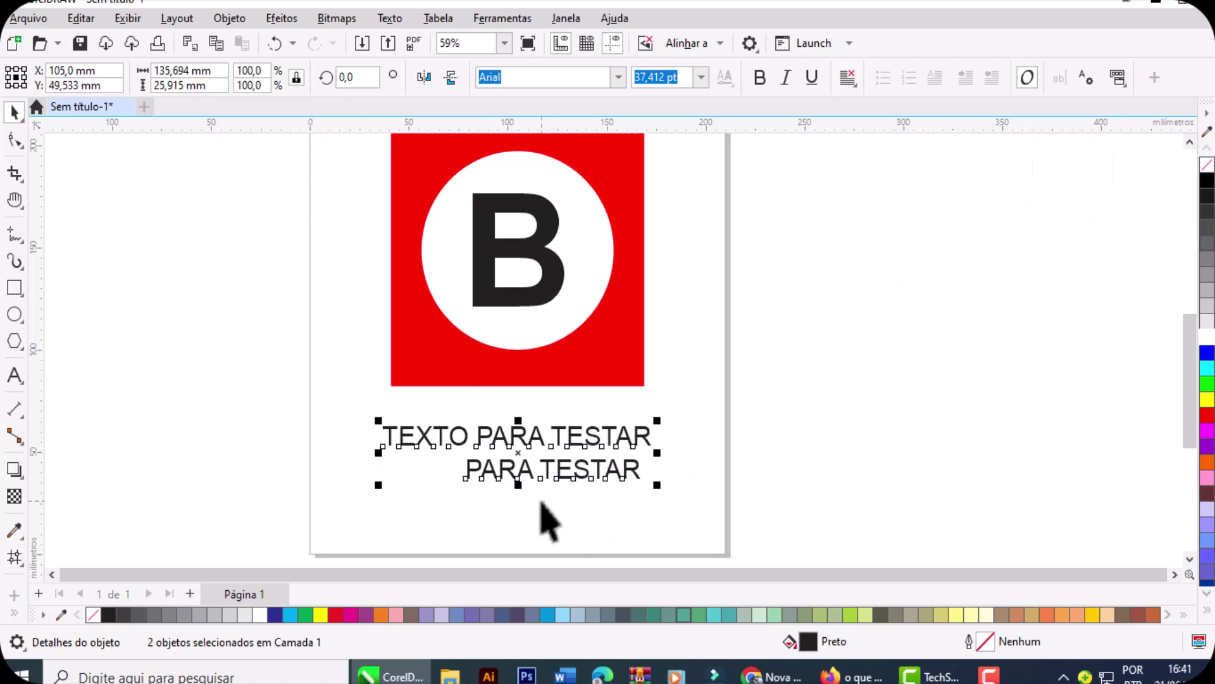
left_click(571, 20)
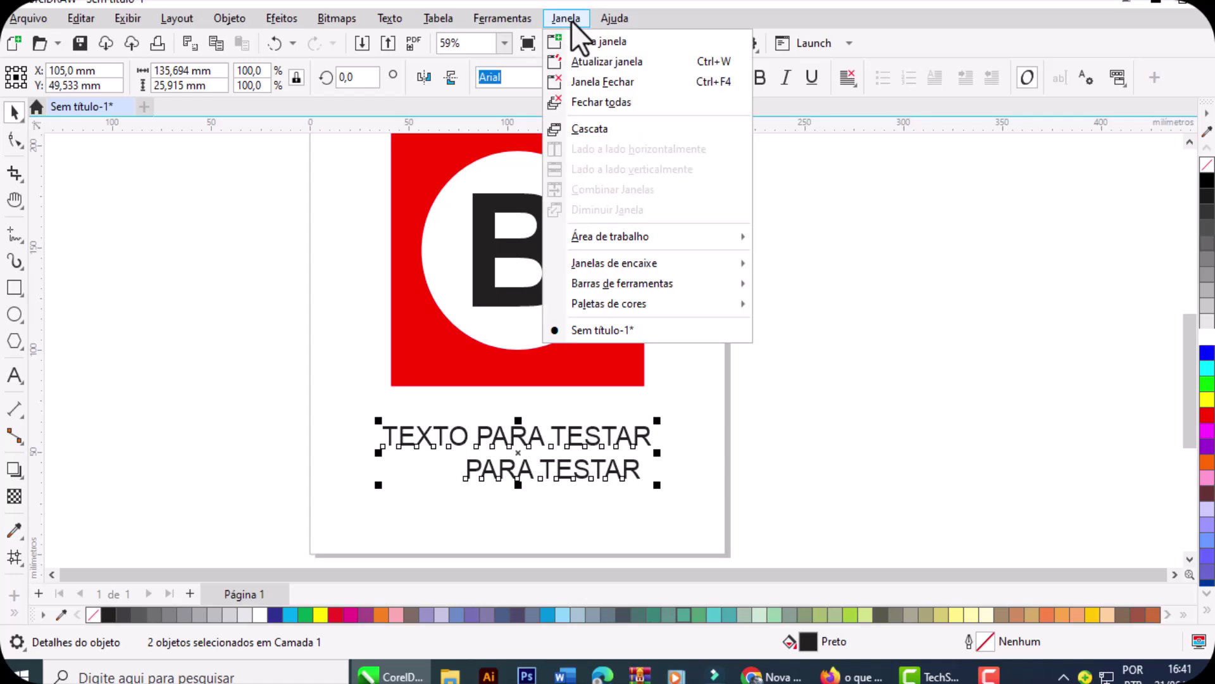
mouse_move(667, 267)
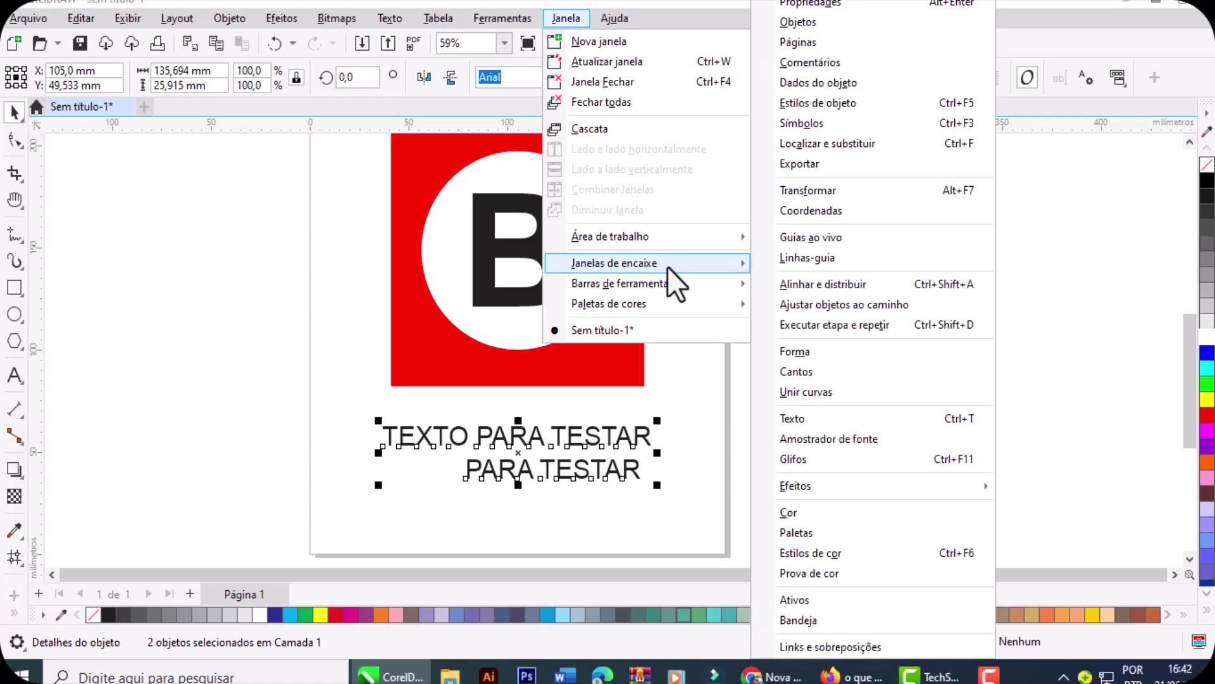
left_click(853, 284)
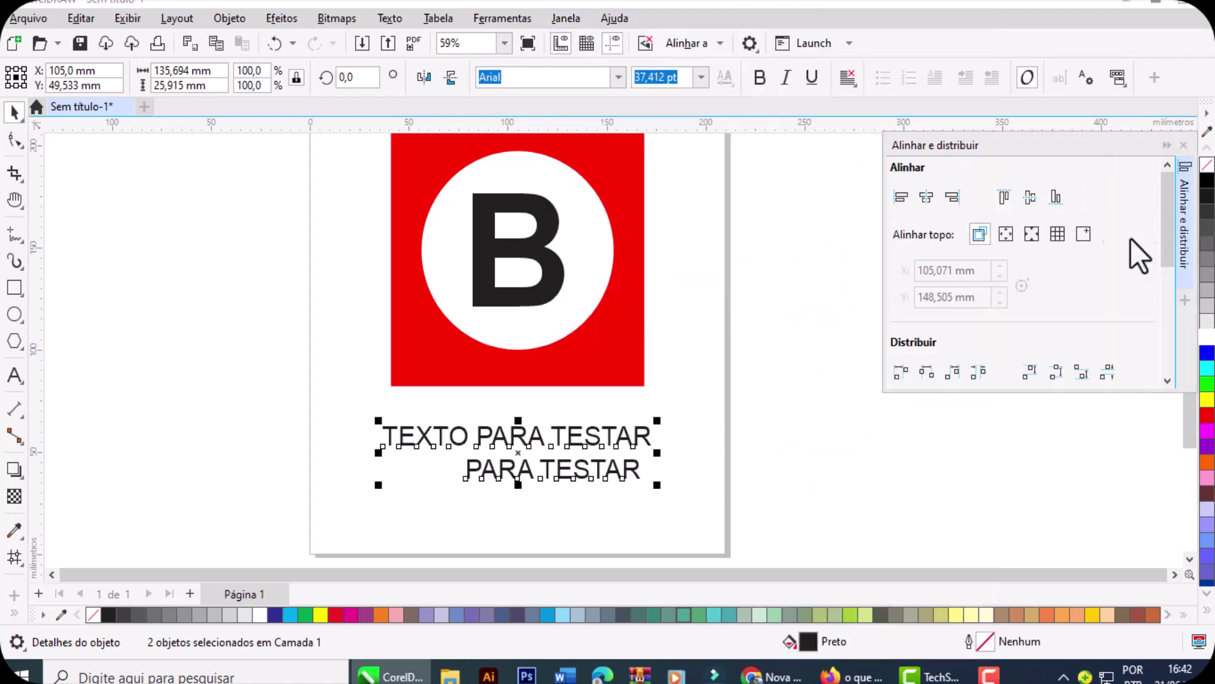
left_click(924, 198)
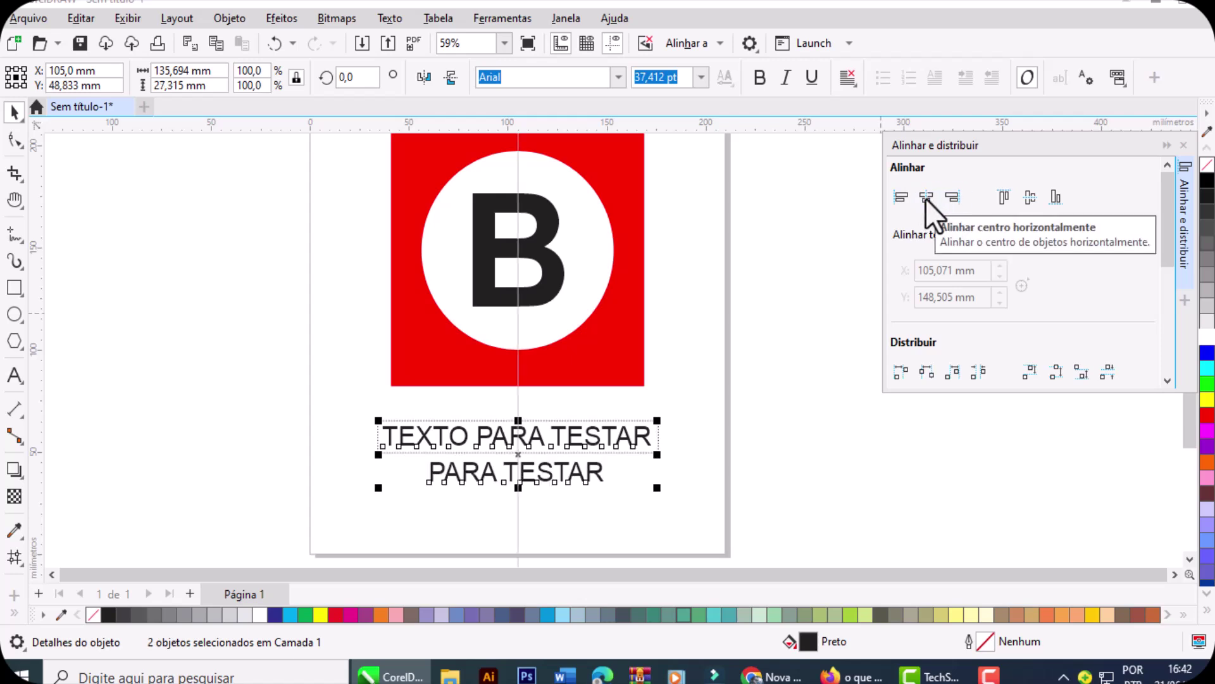
left_click(829, 239)
left_click(1183, 146)
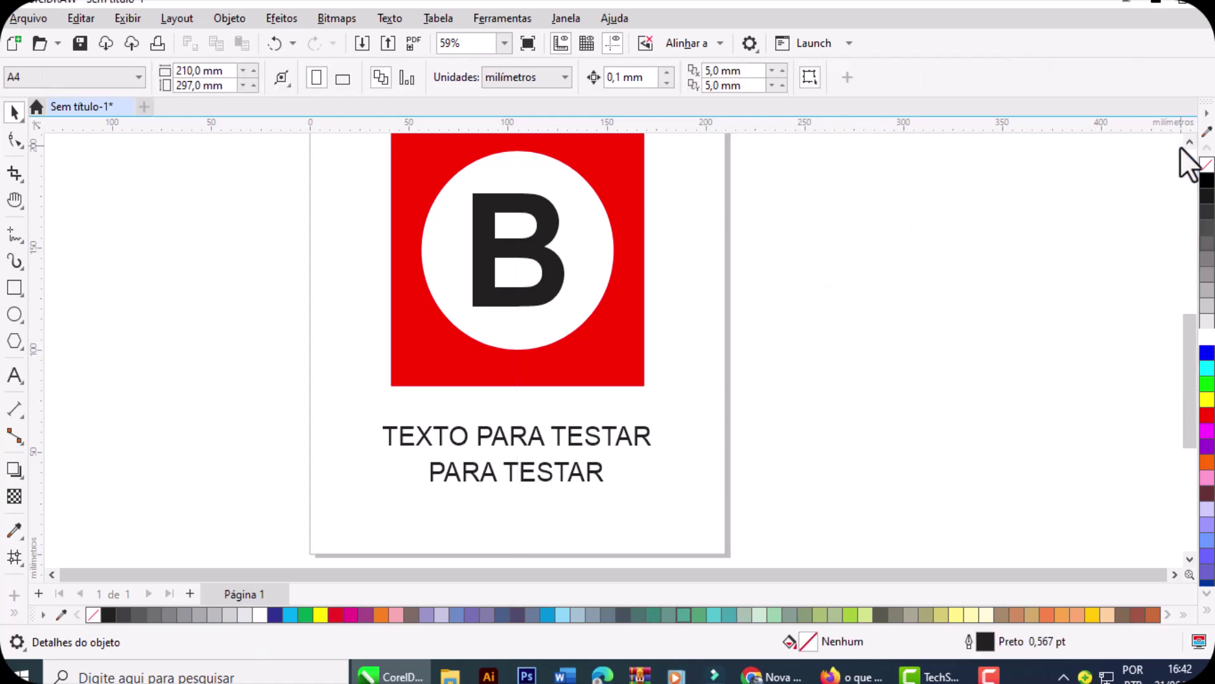
Step: Select both text lines and open the command customization for adding a new command to the property bar
left_click(646, 437)
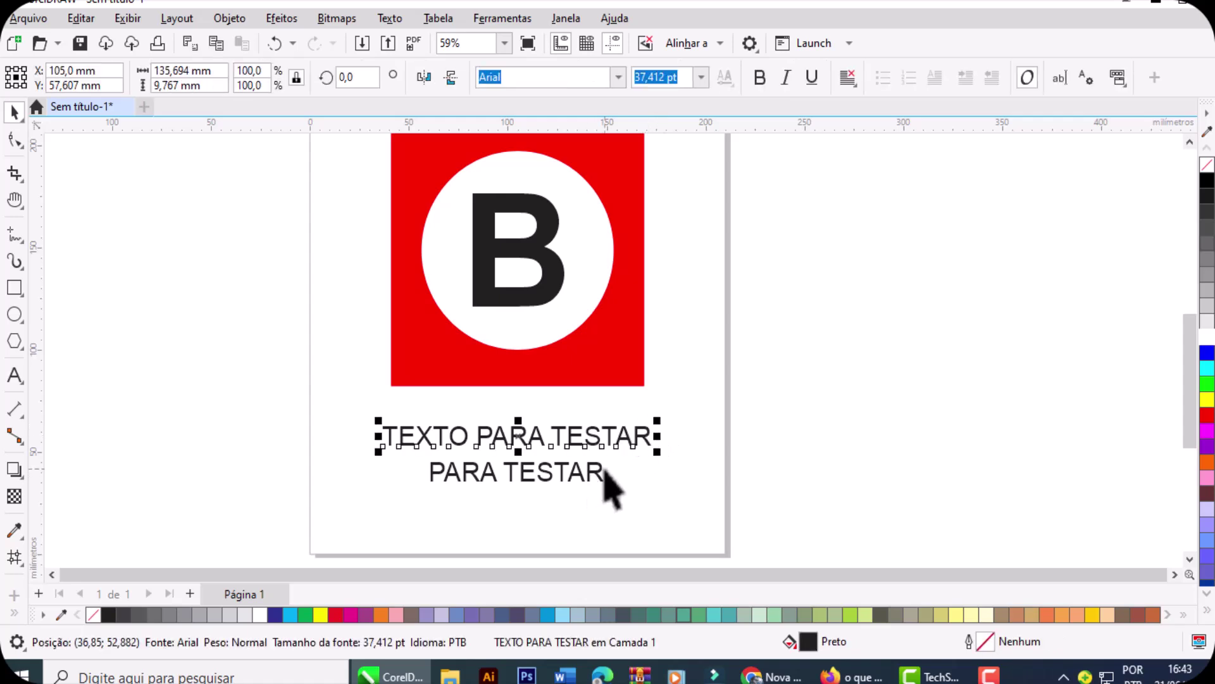
left_click_drag(691, 497, 320, 419)
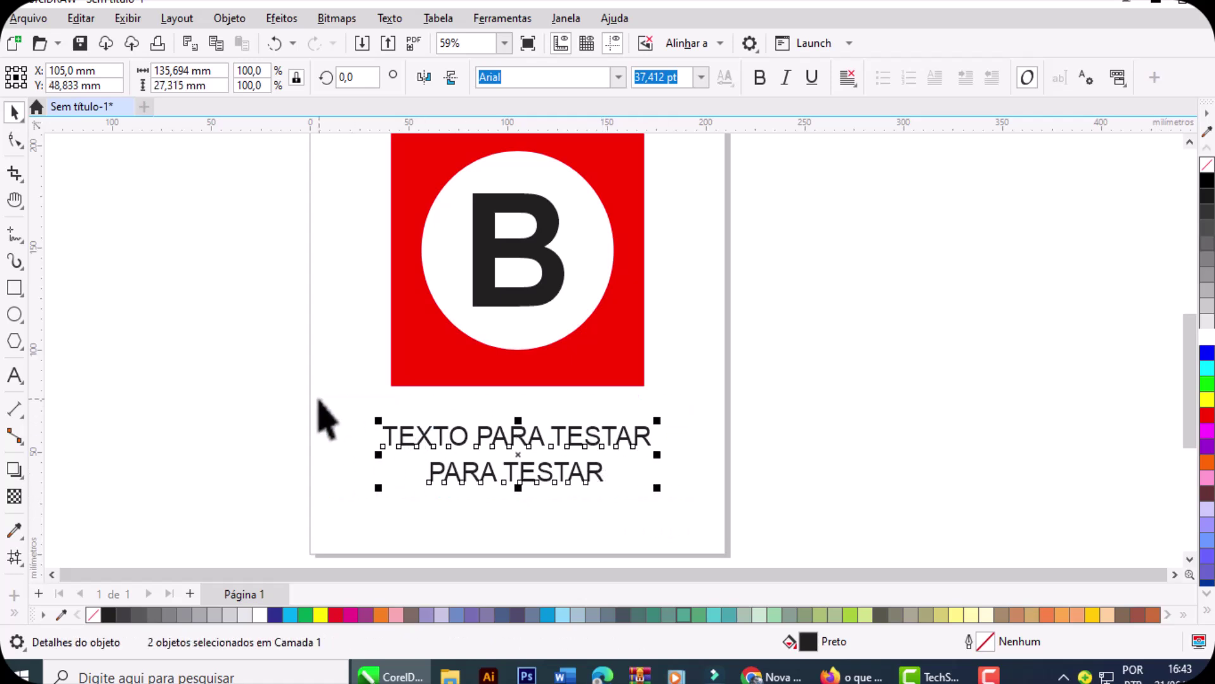
right_click(1172, 78)
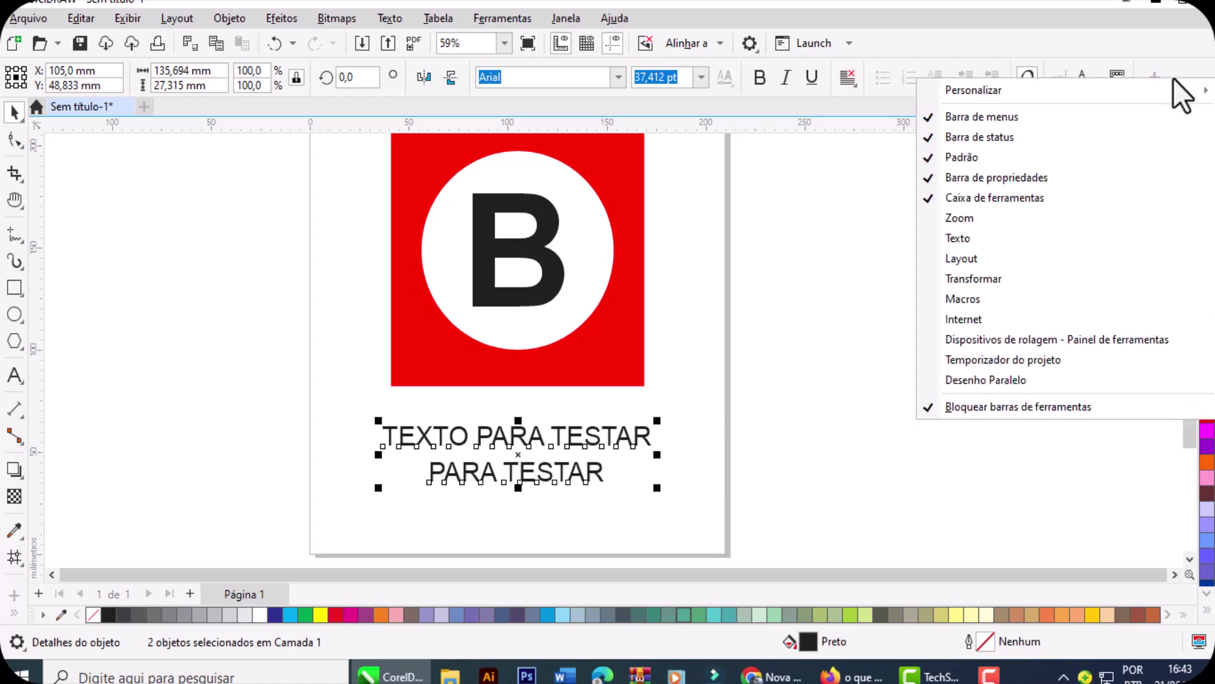
mouse_move(1042, 96)
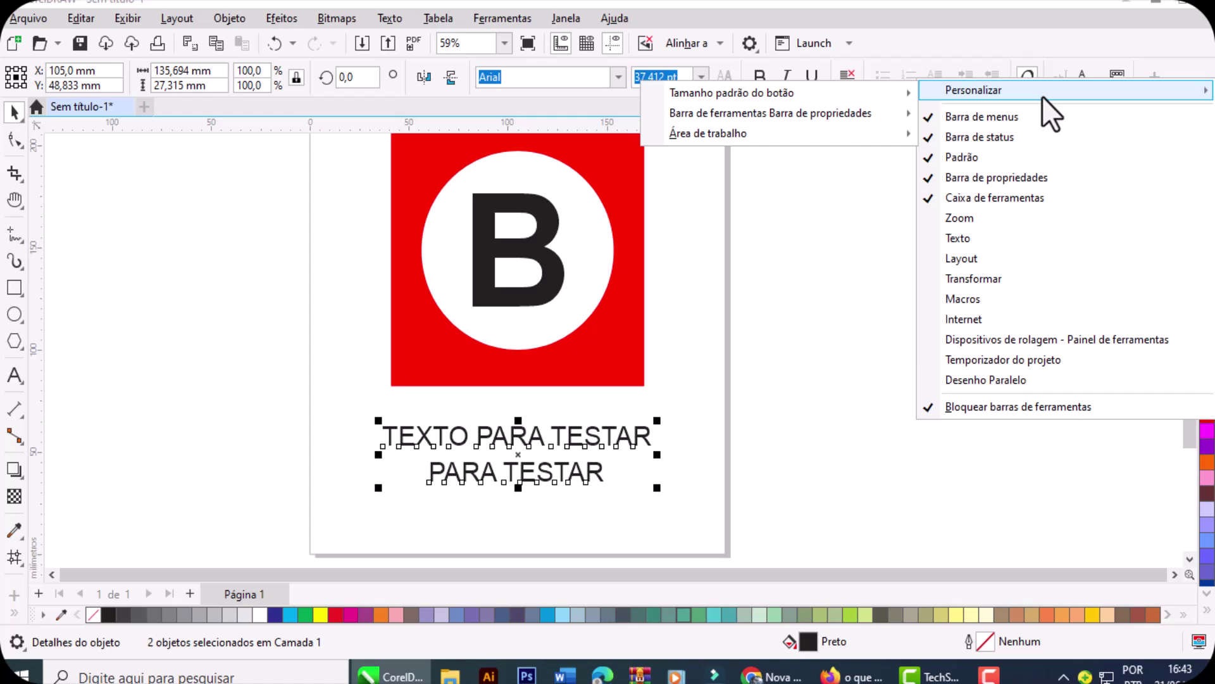
mouse_move(827, 115)
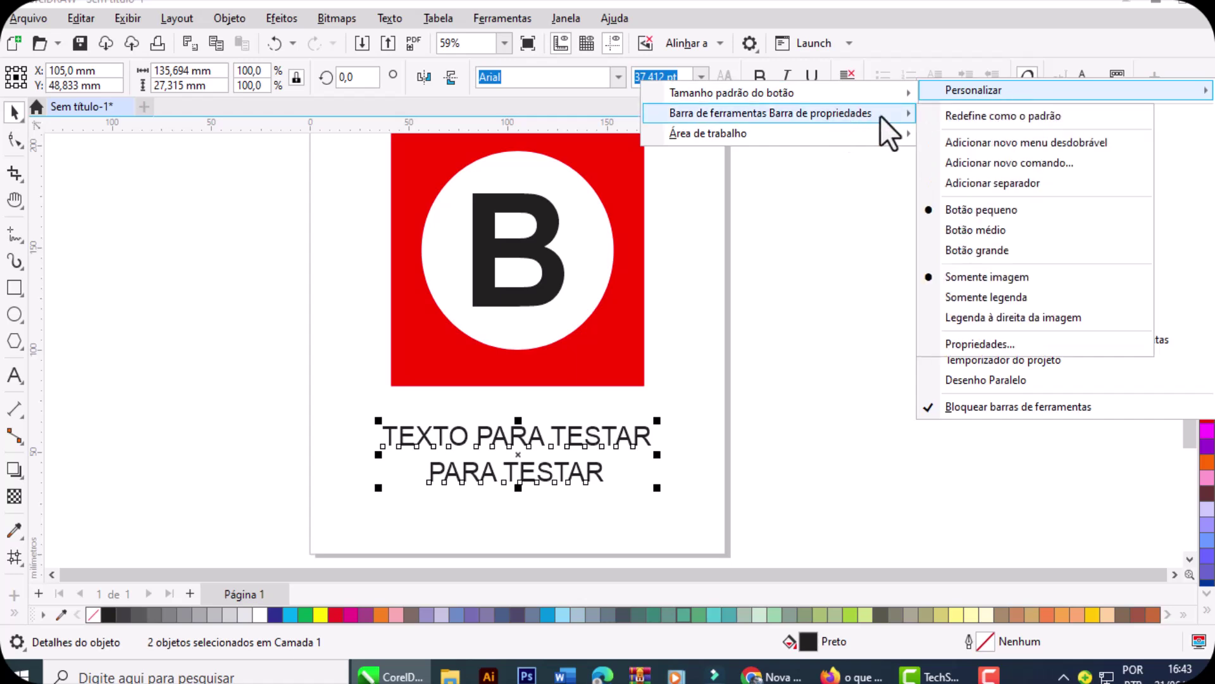
left_click(1040, 164)
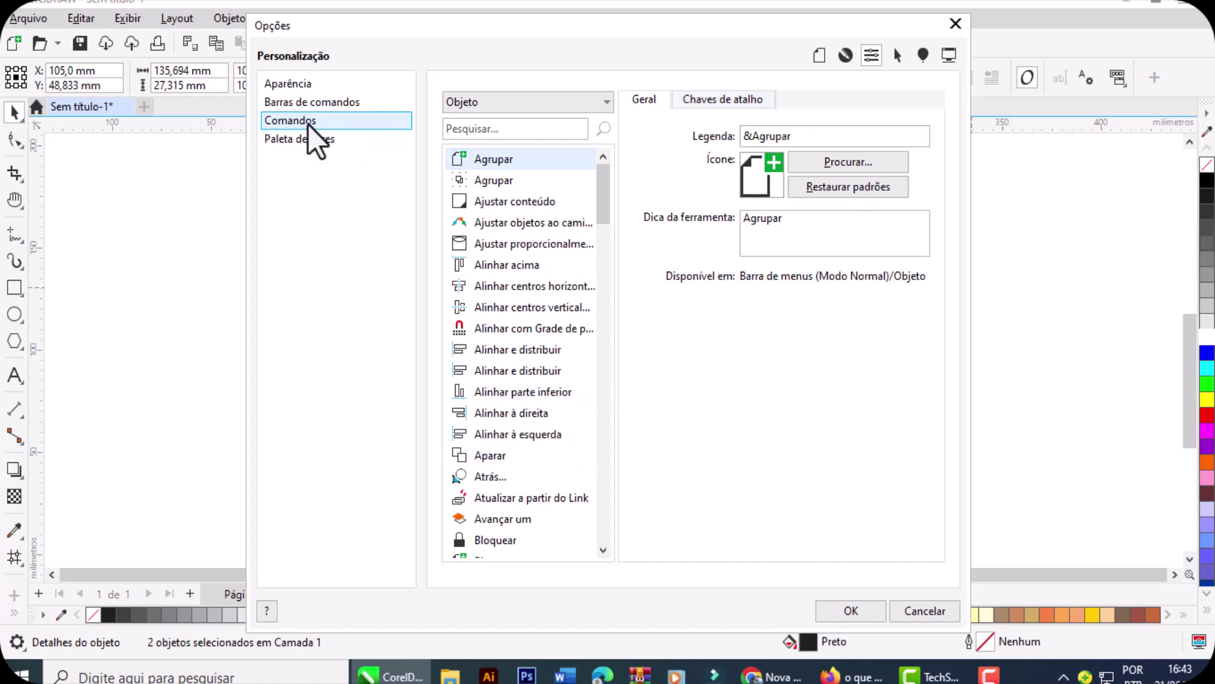
left_click(498, 100)
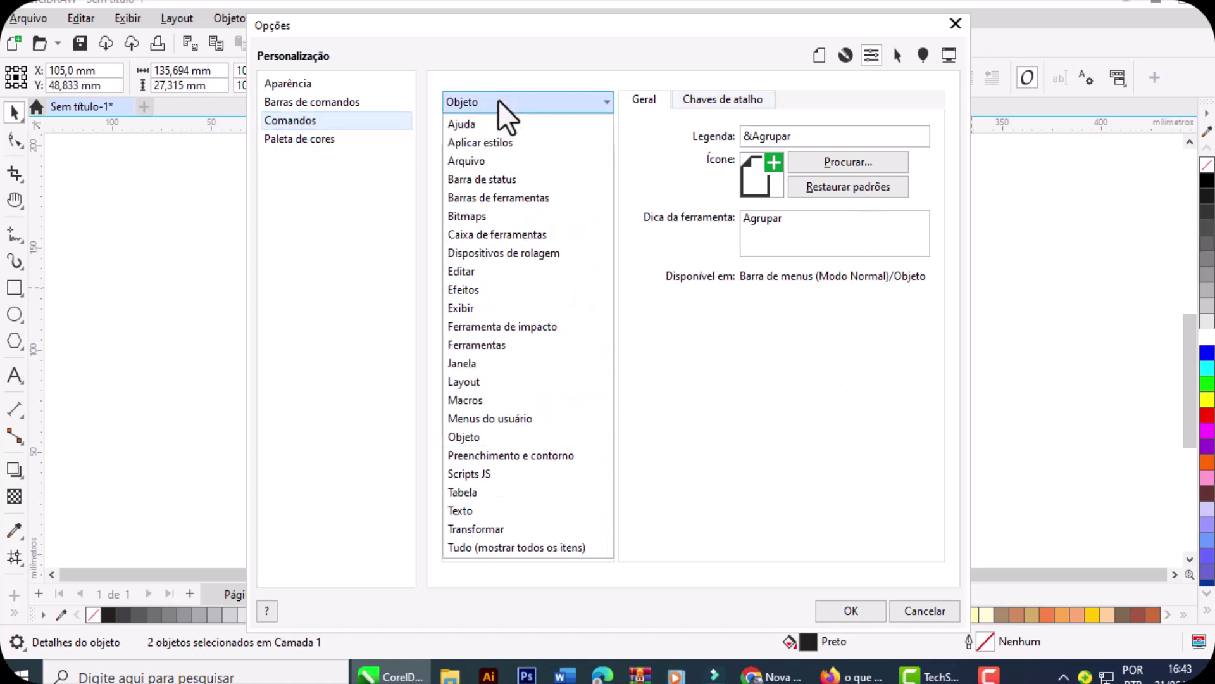
left_click(458, 121)
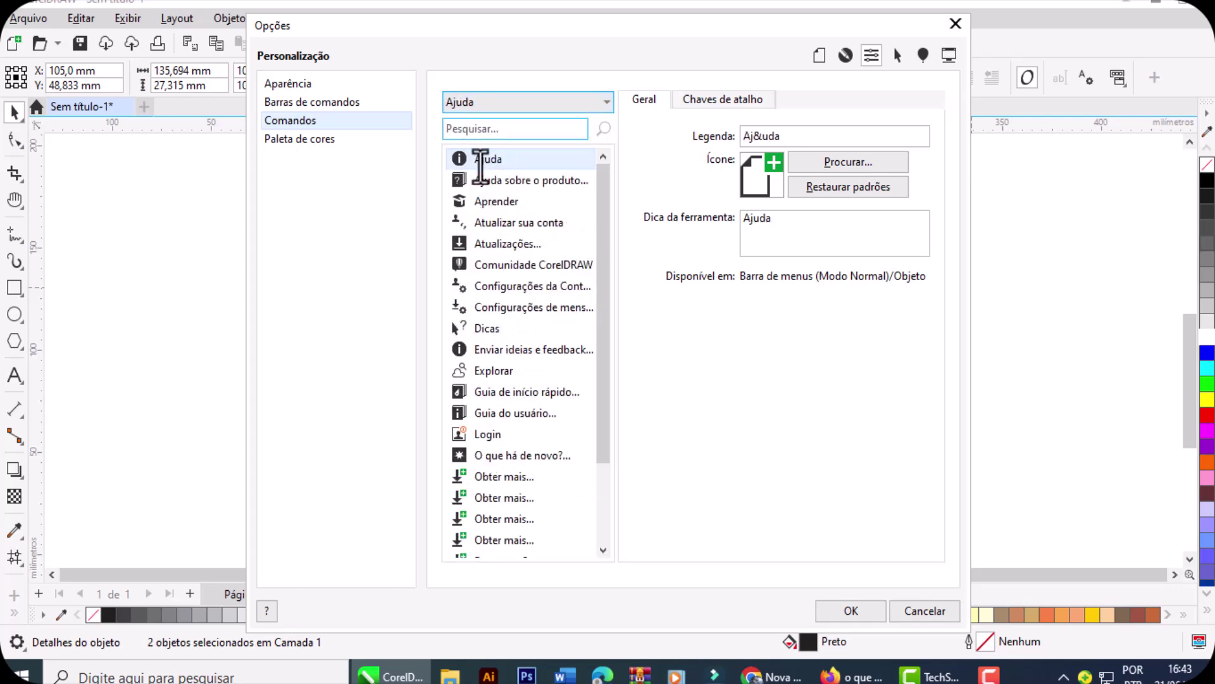
left_click(505, 103)
left_click(514, 198)
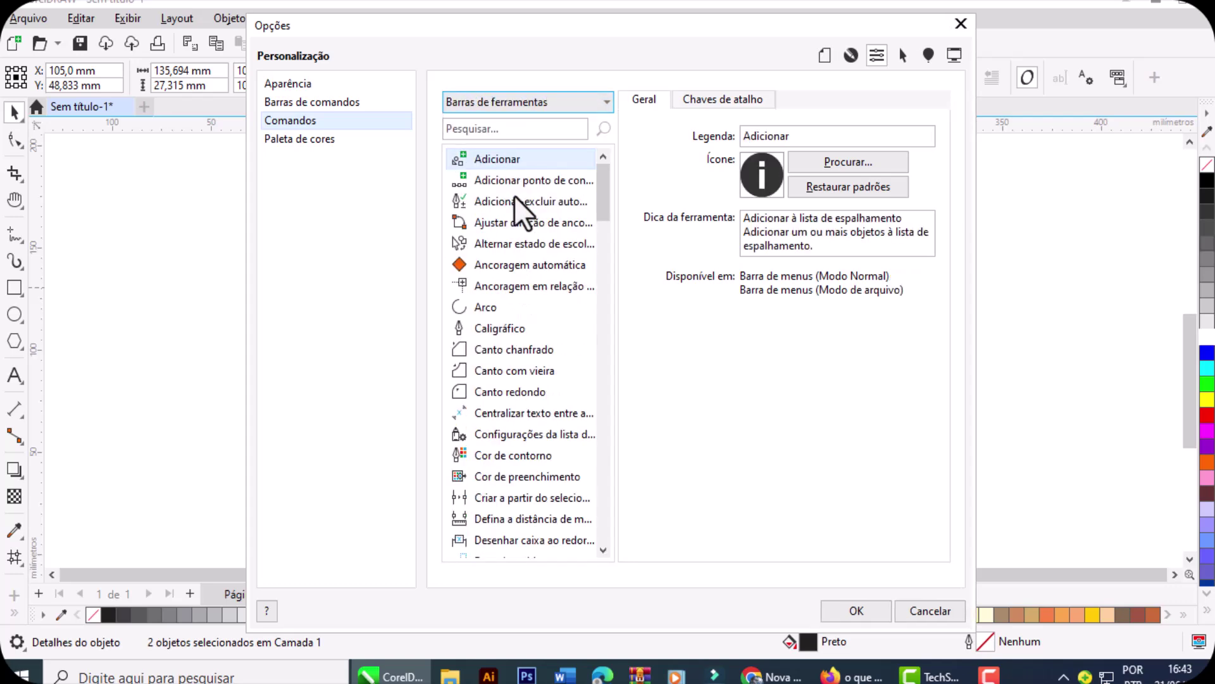
Step: Add the Alinhar e distribuir command from the Objeto category to the text property bar and accept the options
left_click(498, 102)
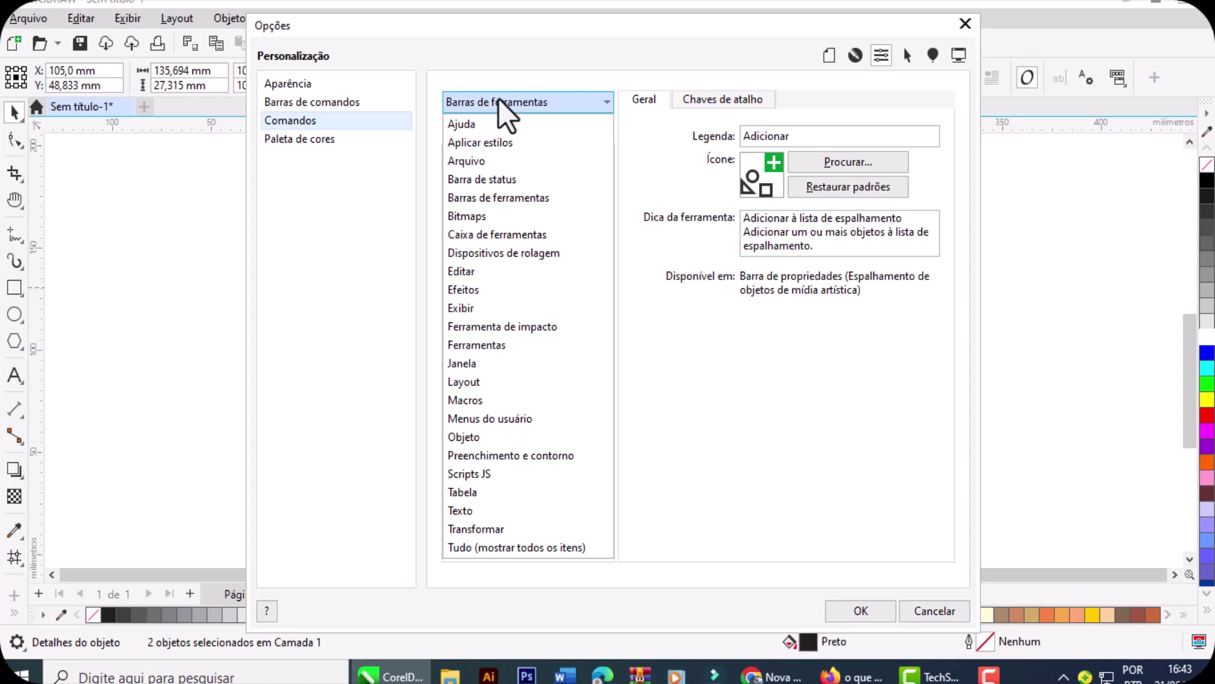
left_click(495, 437)
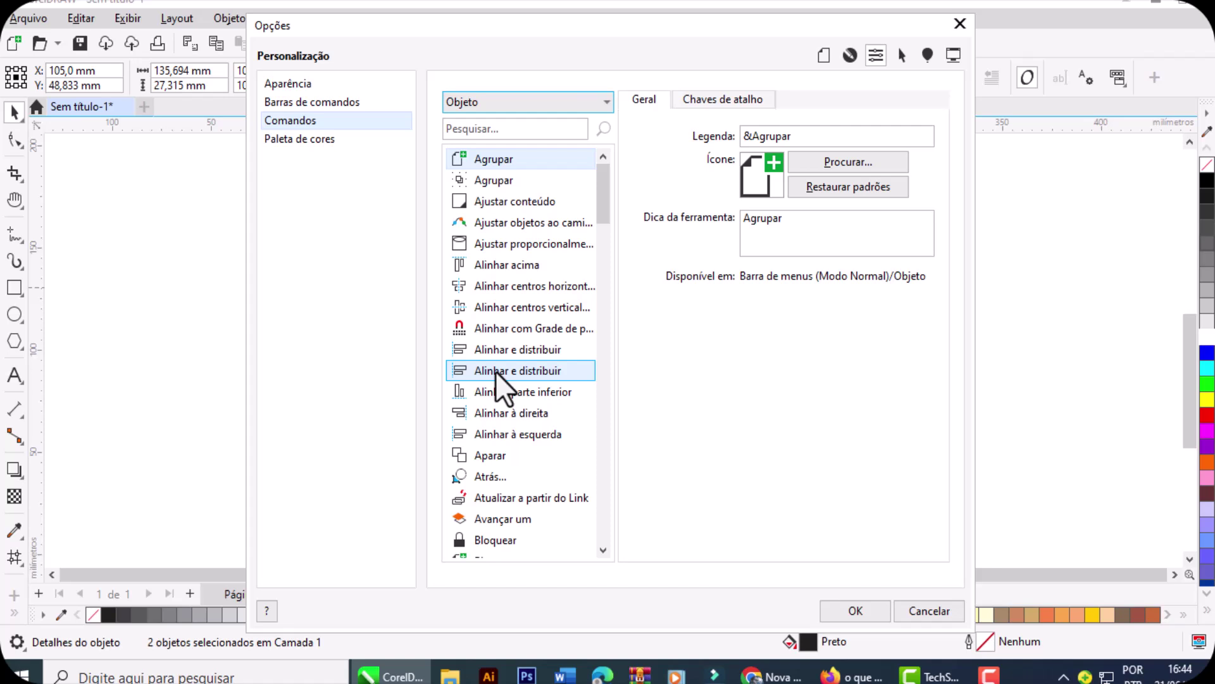
mouse_move(496, 371)
left_mouse_down()
mouse_move(572, 386)
mouse_move(994, 324)
mouse_move(1109, 177)
mouse_move(1110, 86)
mouse_move(1059, 77)
left_mouse_up()
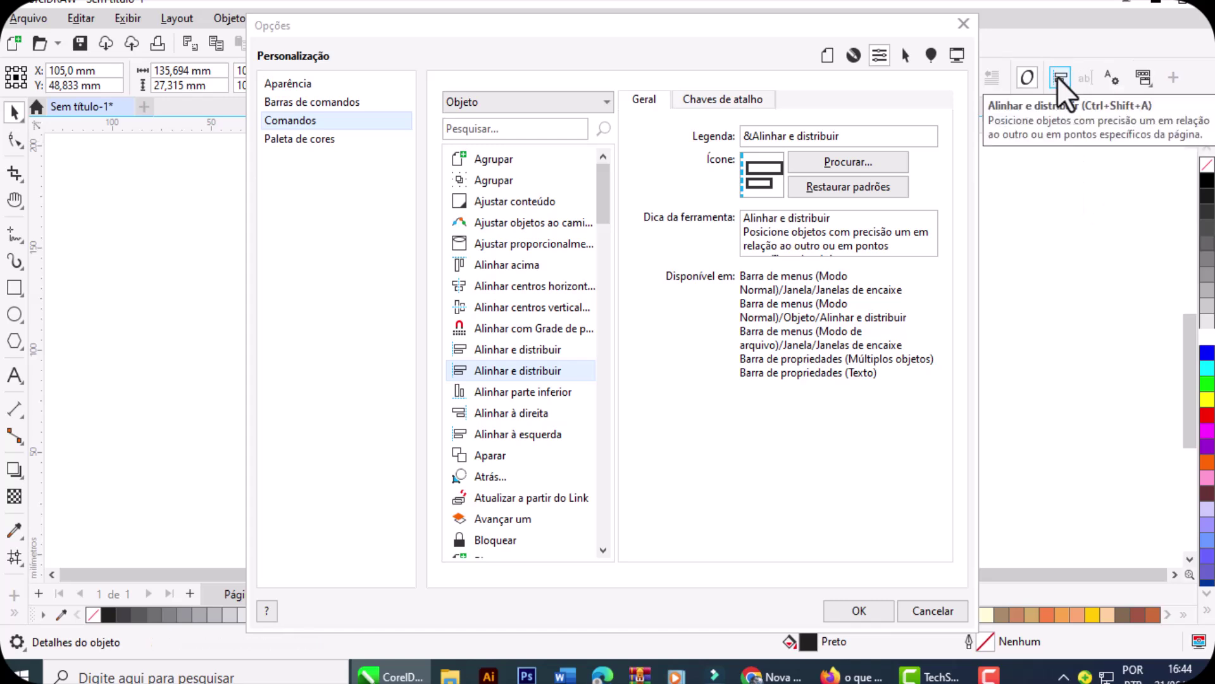
left_click(858, 610)
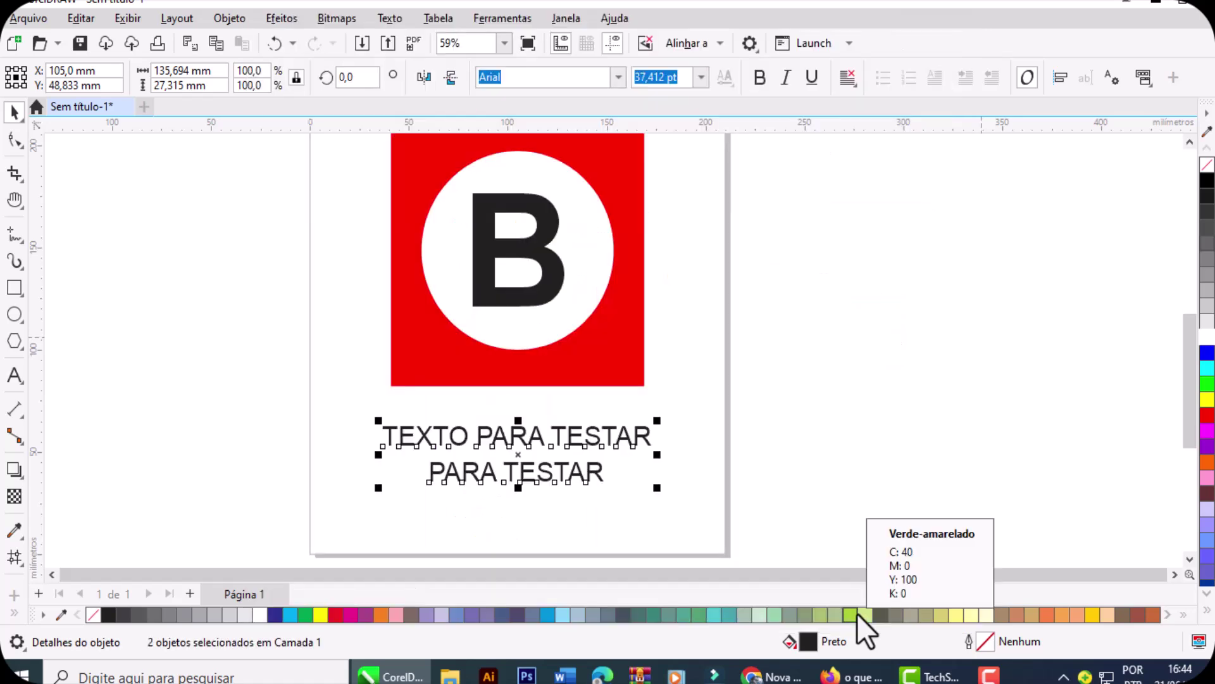
Step: Use the new Alinhar e distribuir command to centre, left-align and finally right-align the two text lines, and close the docker
left_click(1059, 76)
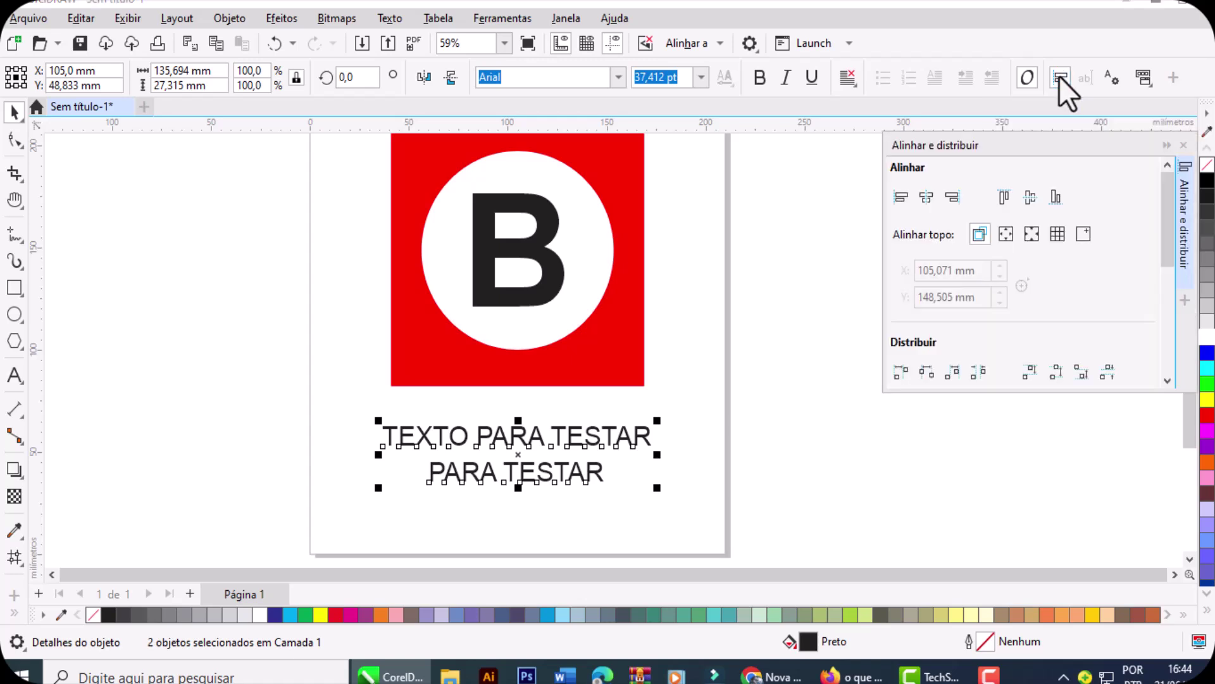
left_click(1030, 197)
left_click(926, 198)
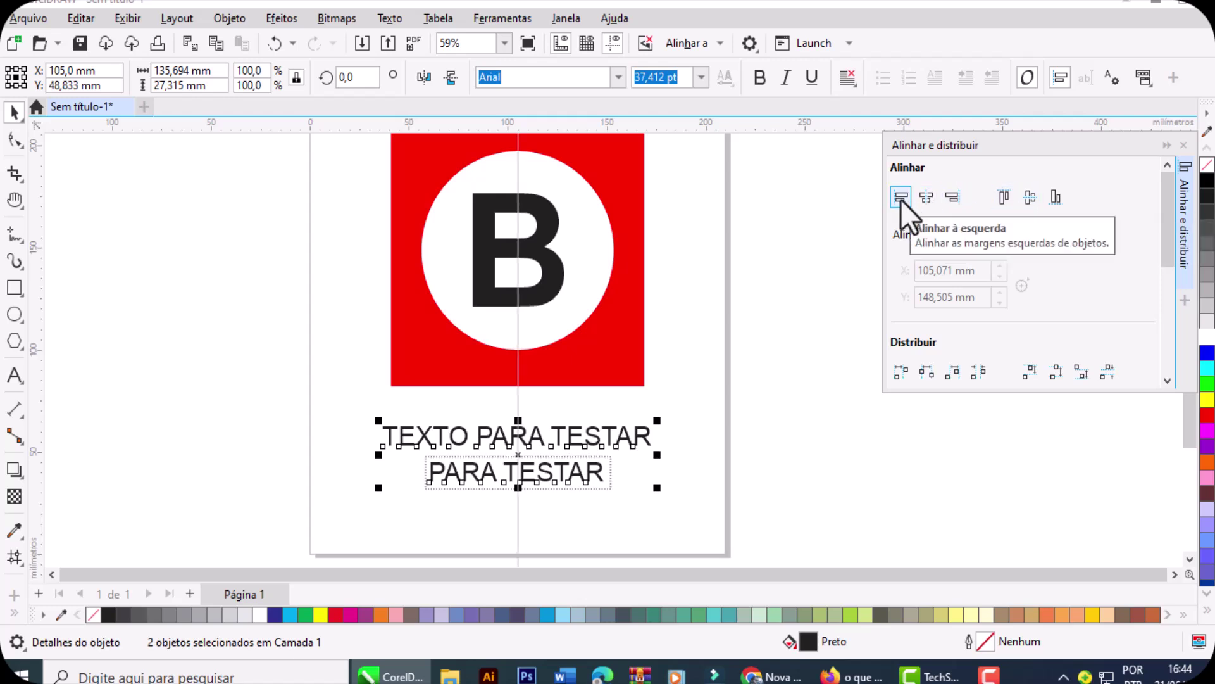
left_click(902, 199)
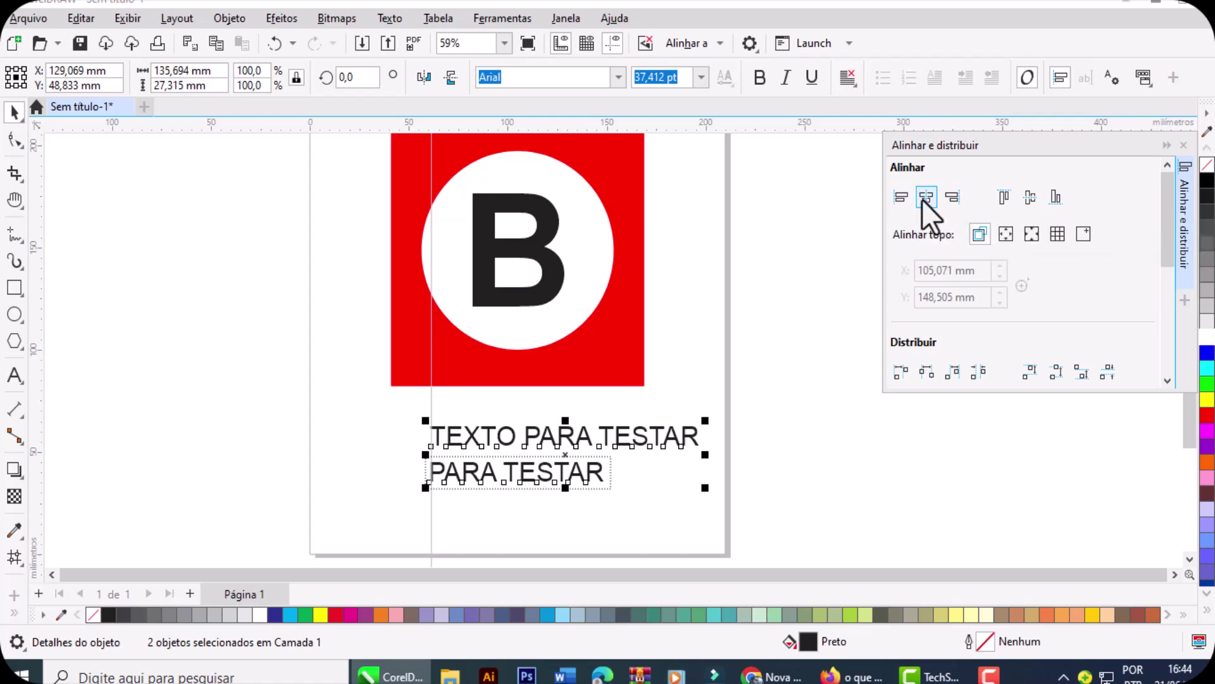
left_click(953, 197)
left_click(1183, 144)
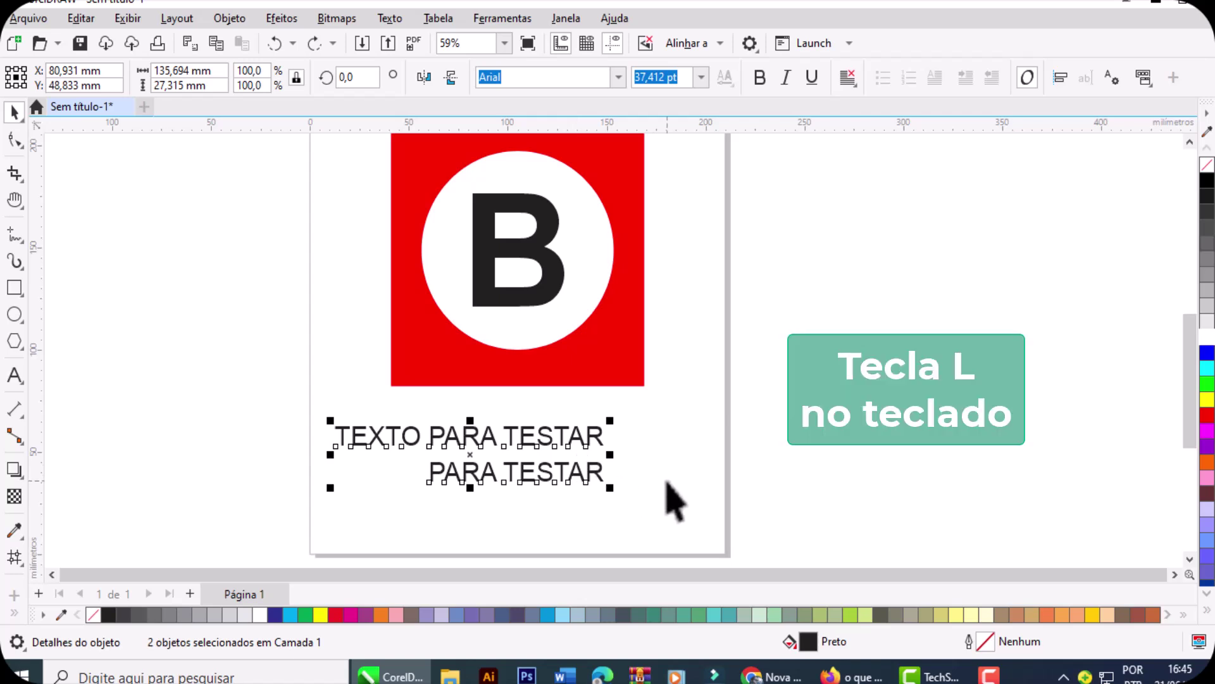
Step: Left-align and then centre the two text lines on each other, and move the pair under the red rectangle to about X 103 mm
key("l")
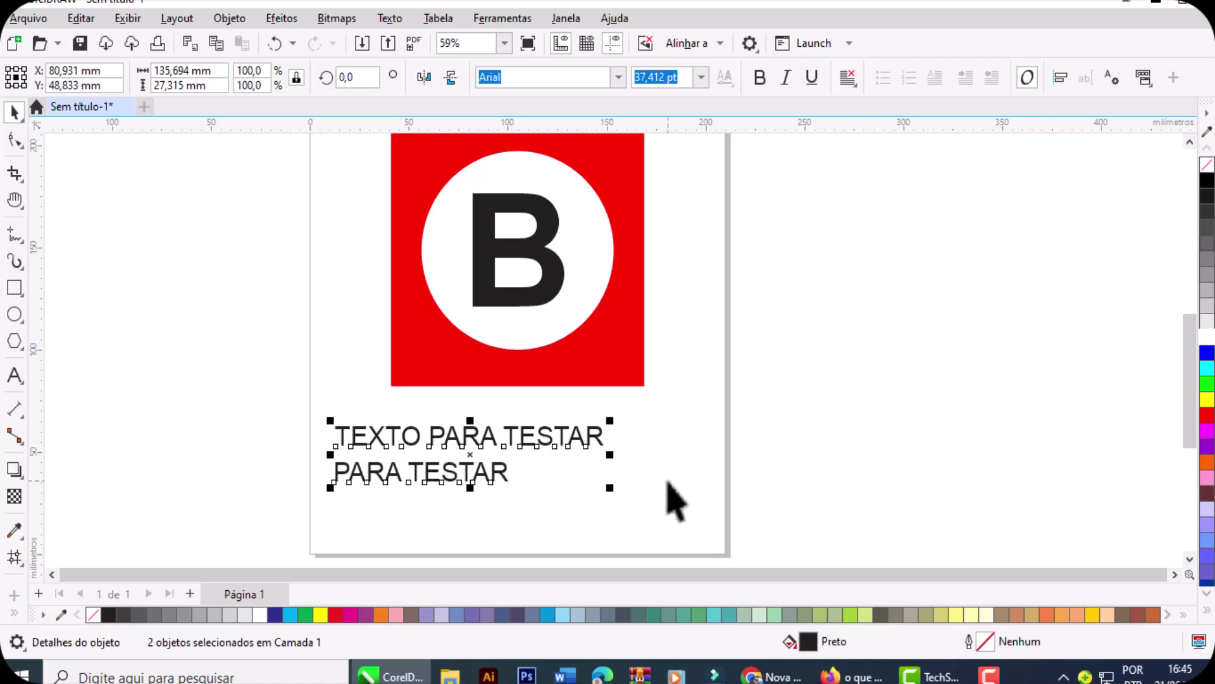
key("c")
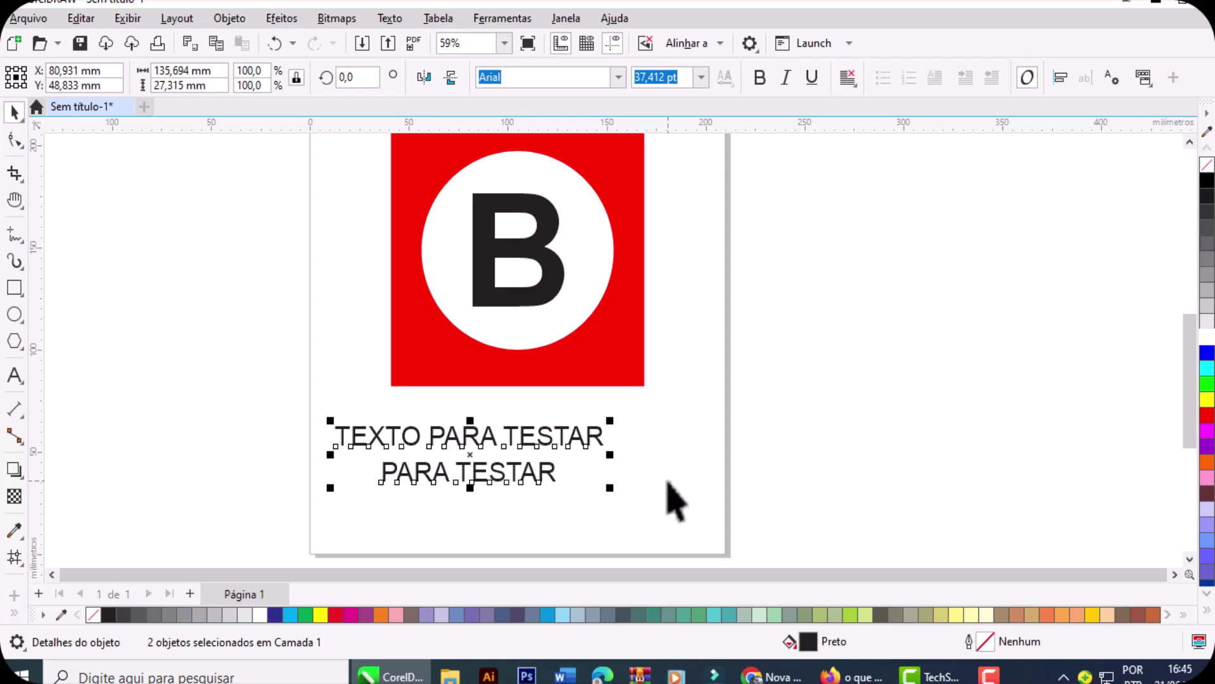
left_click_drag(596, 442, 642, 440)
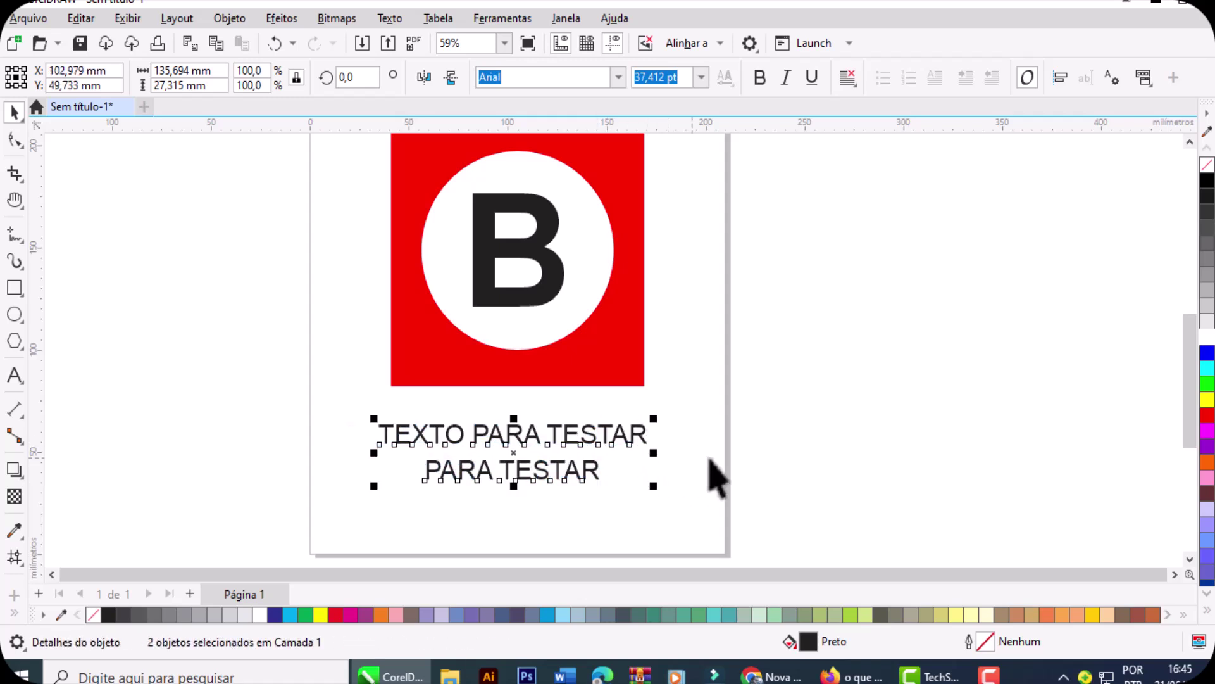